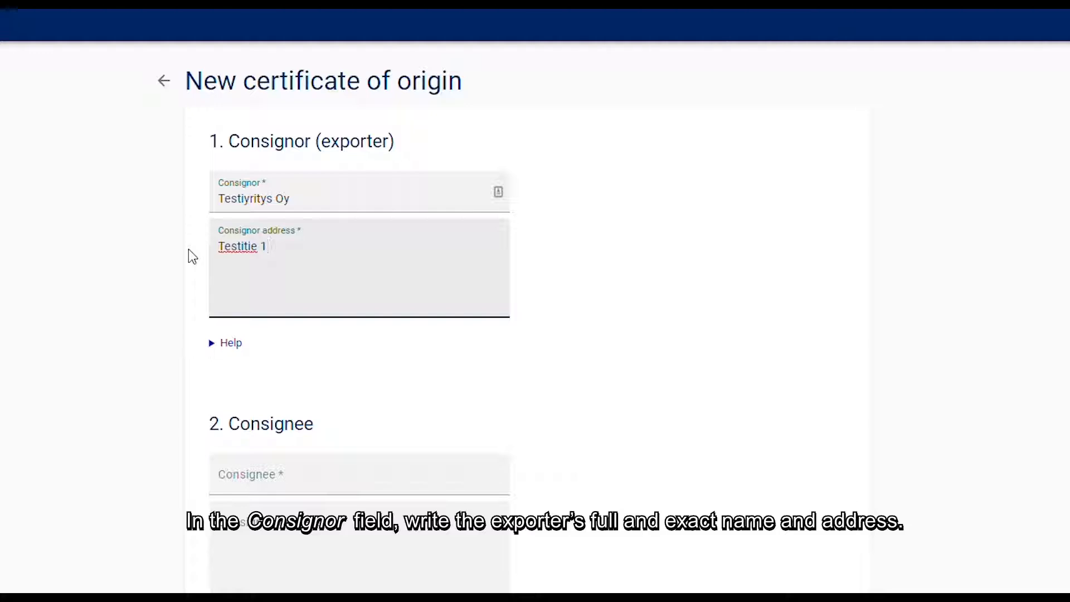
- Complete the consignor's address by adding the postal code, city and country on separate lines
key("Return")
type("001")
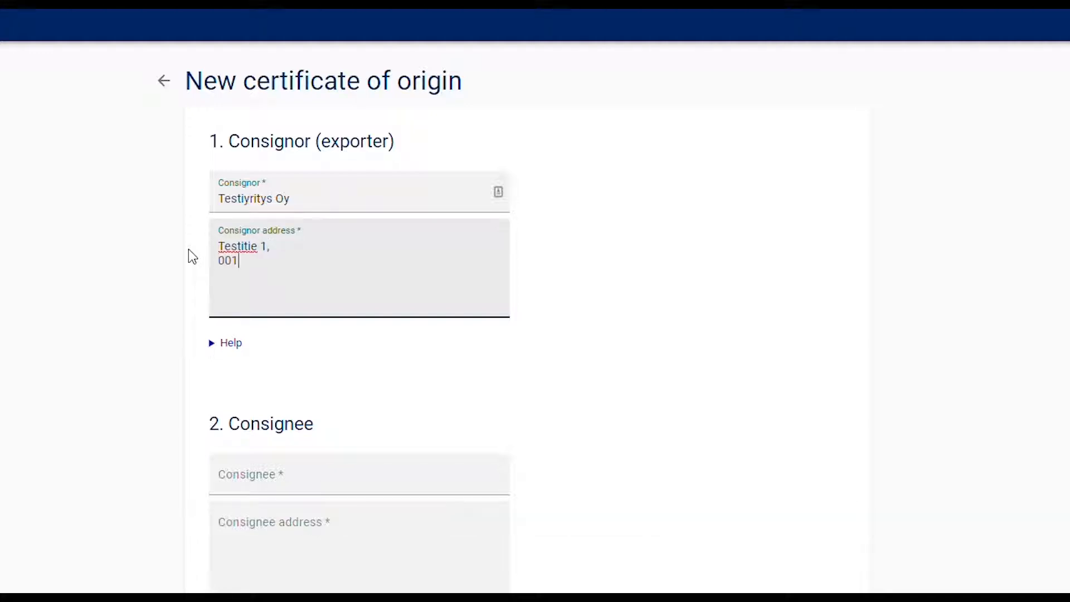
type("00 Helsinki, ")
type("Finland")
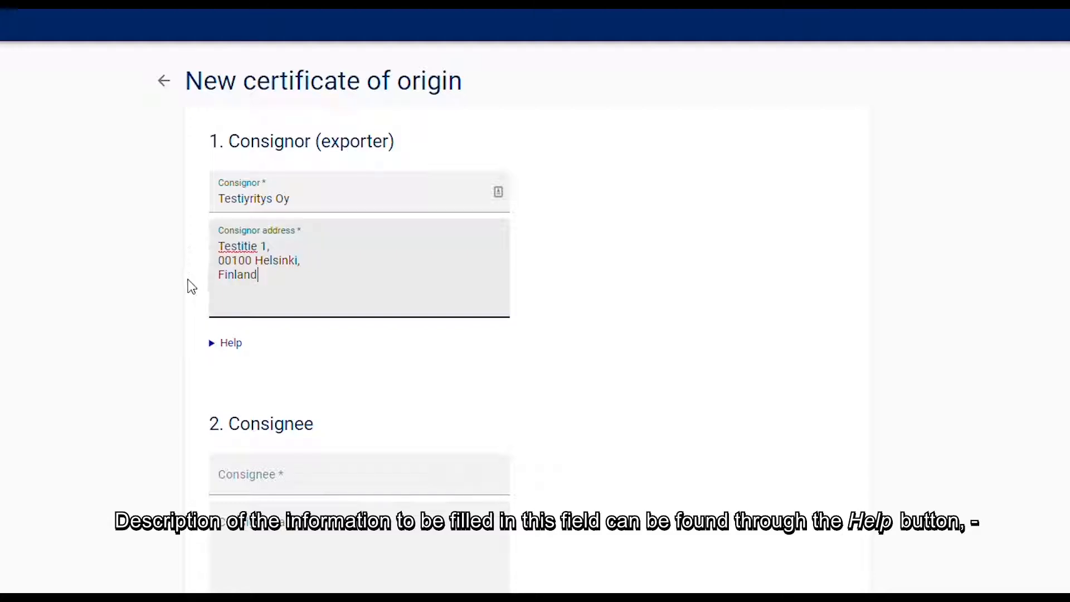
- Expand the help for the Consignor section and read its guidance on special exporter situations
left_click(240, 344)
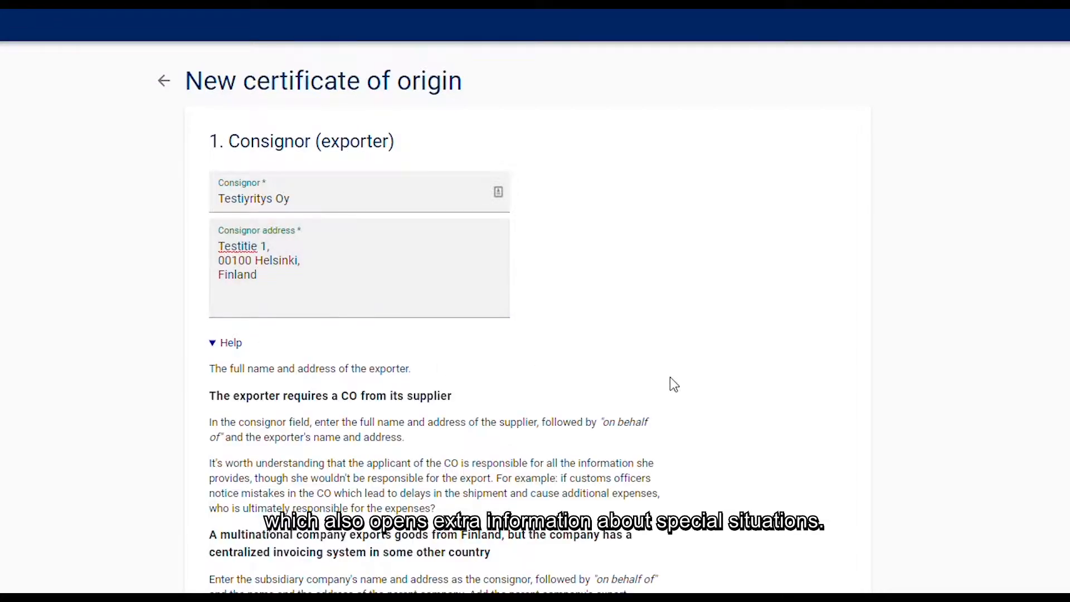
scroll(719, 414, "down", 3)
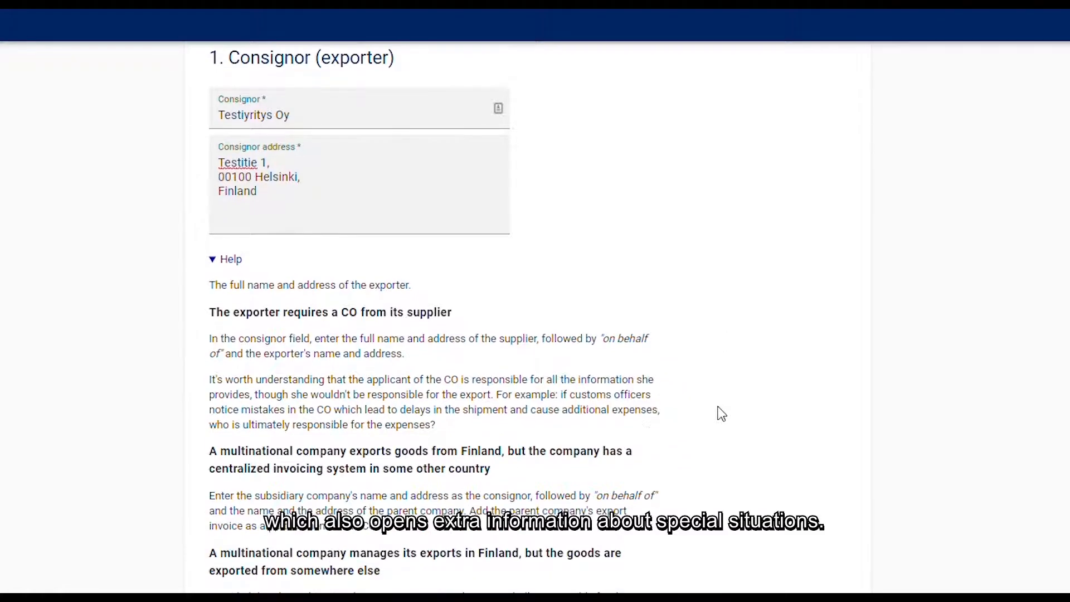
scroll(722, 414, "down", 5)
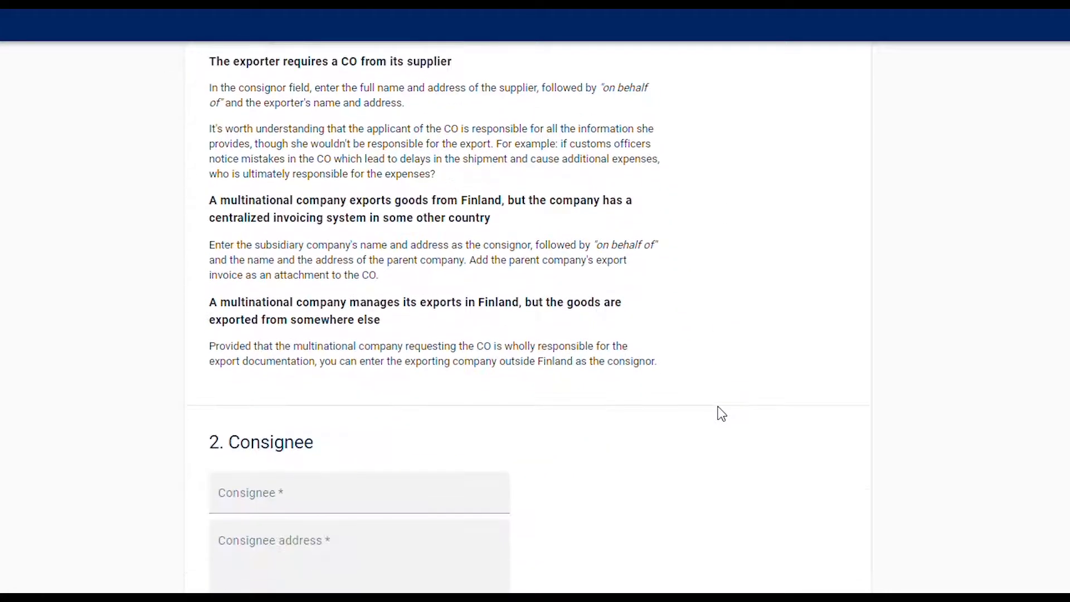
- Enter Company Xport as the consignee's name in section 2
scroll(722, 414, "down", 5)
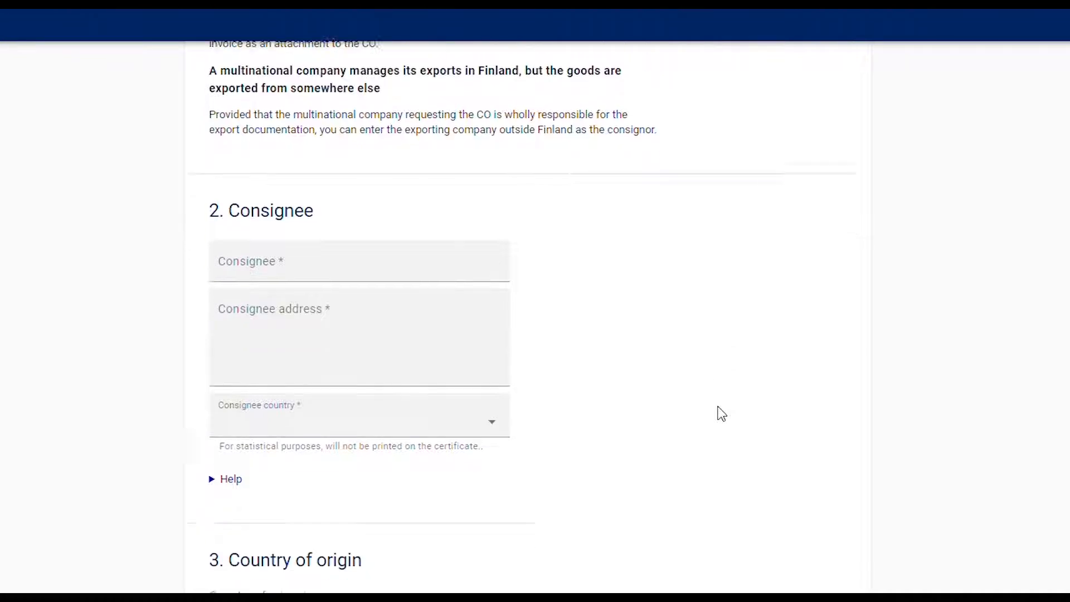
left_click(474, 169)
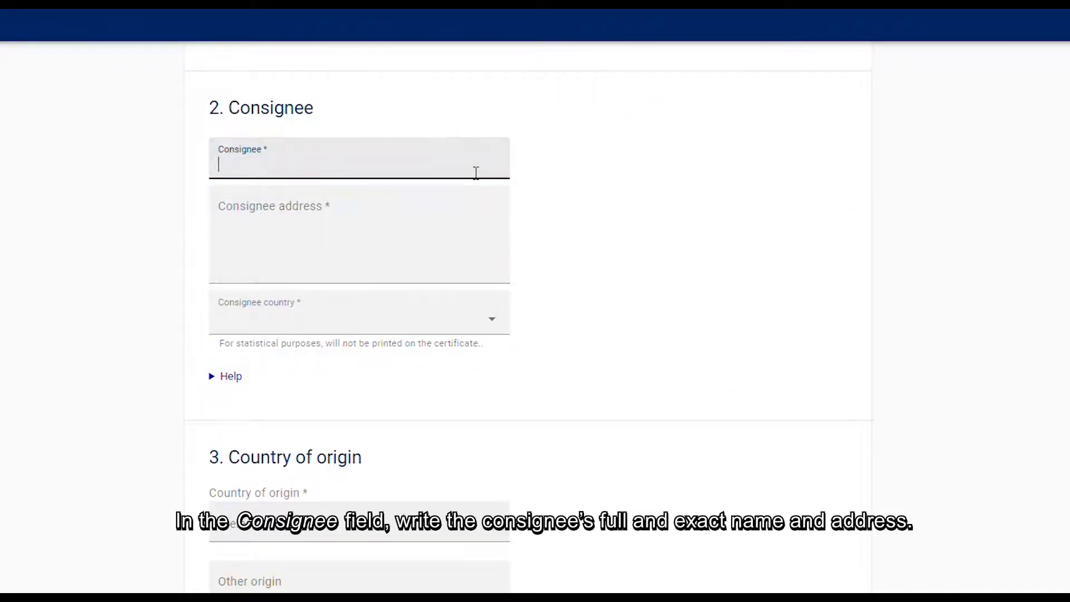
type("Company Xport")
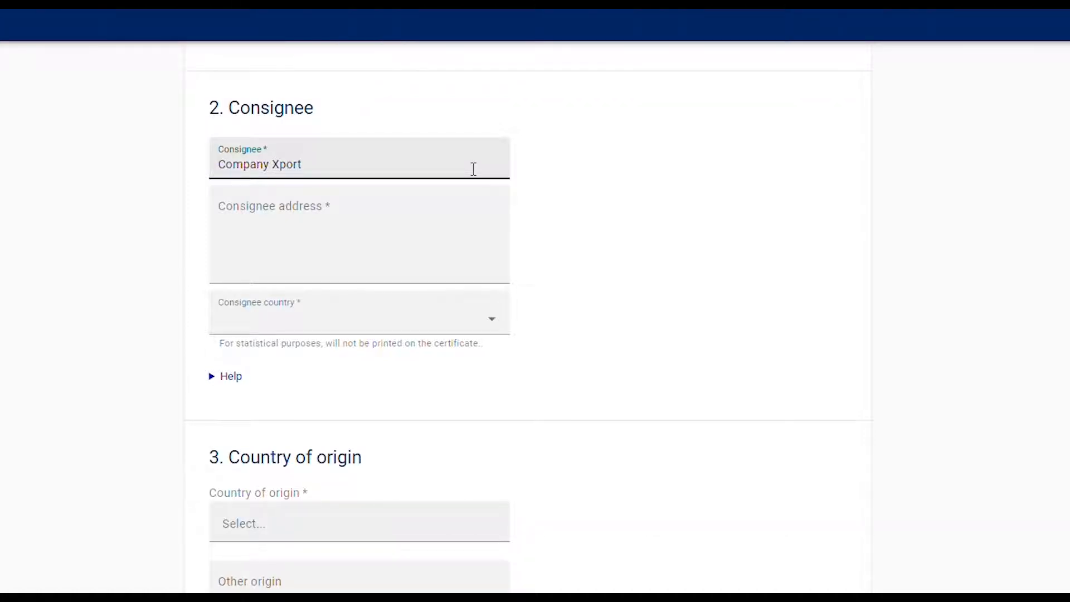
- Fill in the consignee's full address, with the street line first and the city and country on a second line
left_click(451, 222)
type("111 Box, 120 Test road")
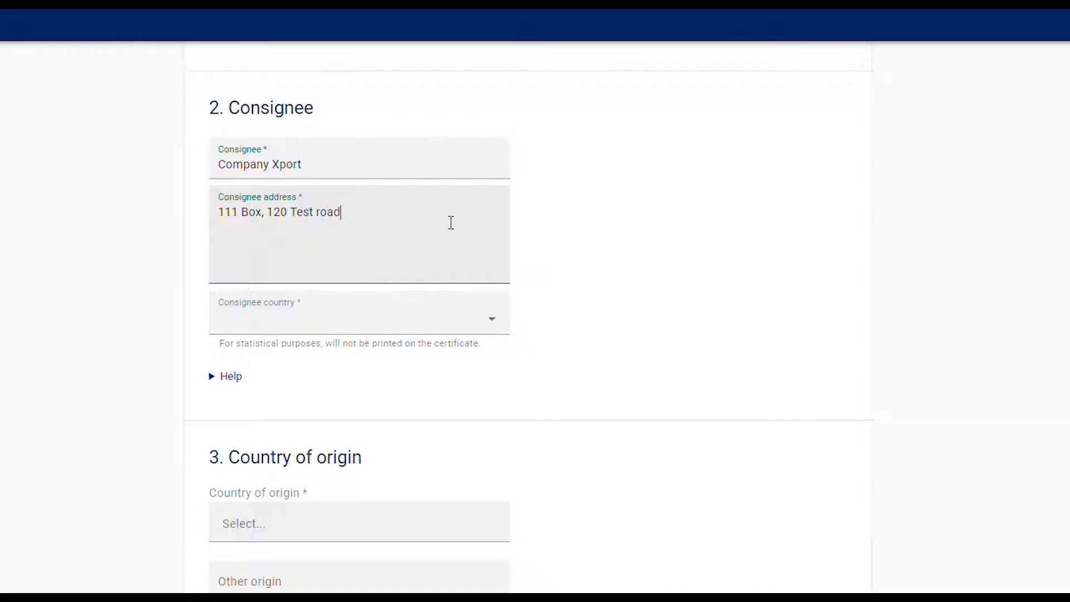
type(",")
key("Return")
type("Shangha")
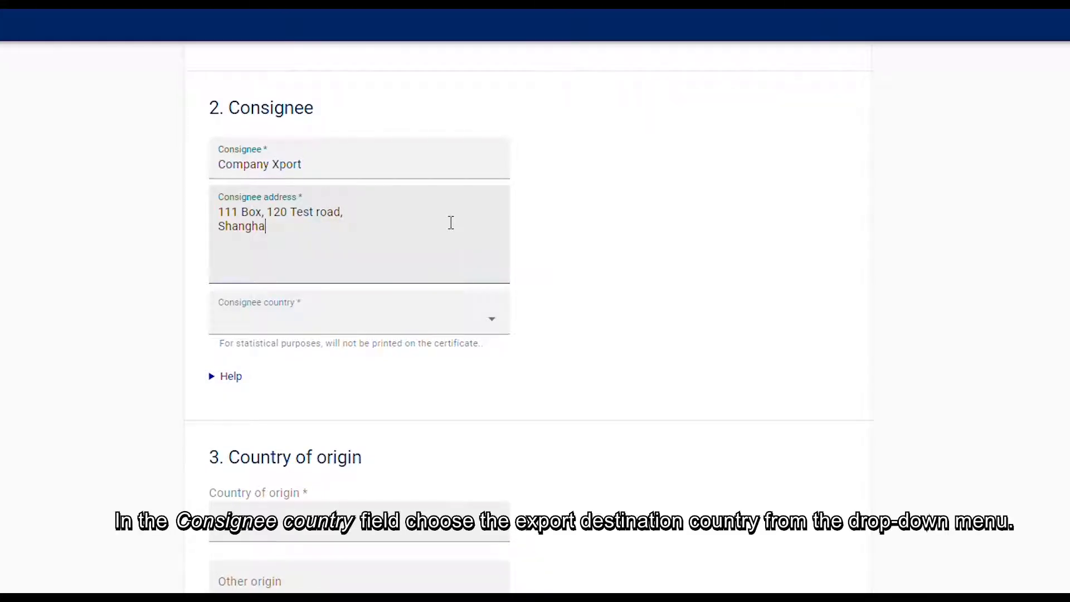
type("i, China")
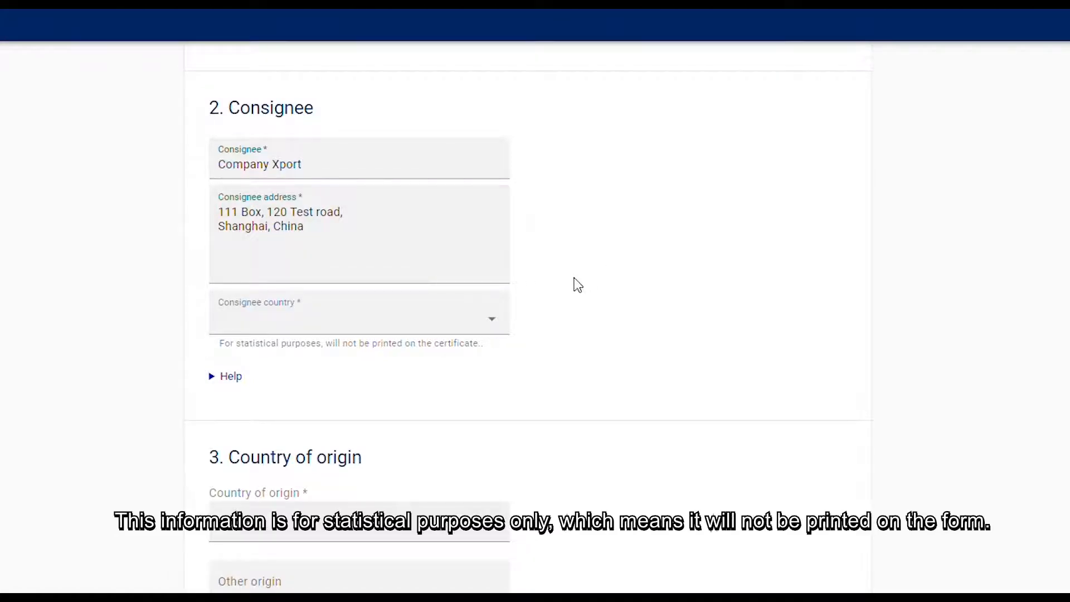
- Set the consignee country to China
left_click(499, 327)
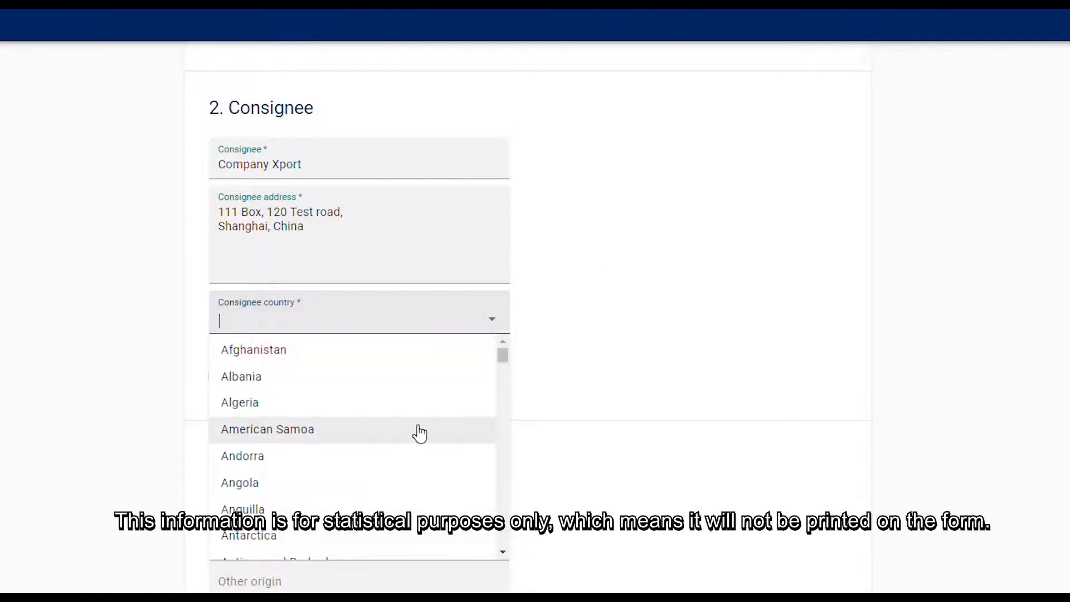
scroll(420, 433, "down", 2)
type("ch")
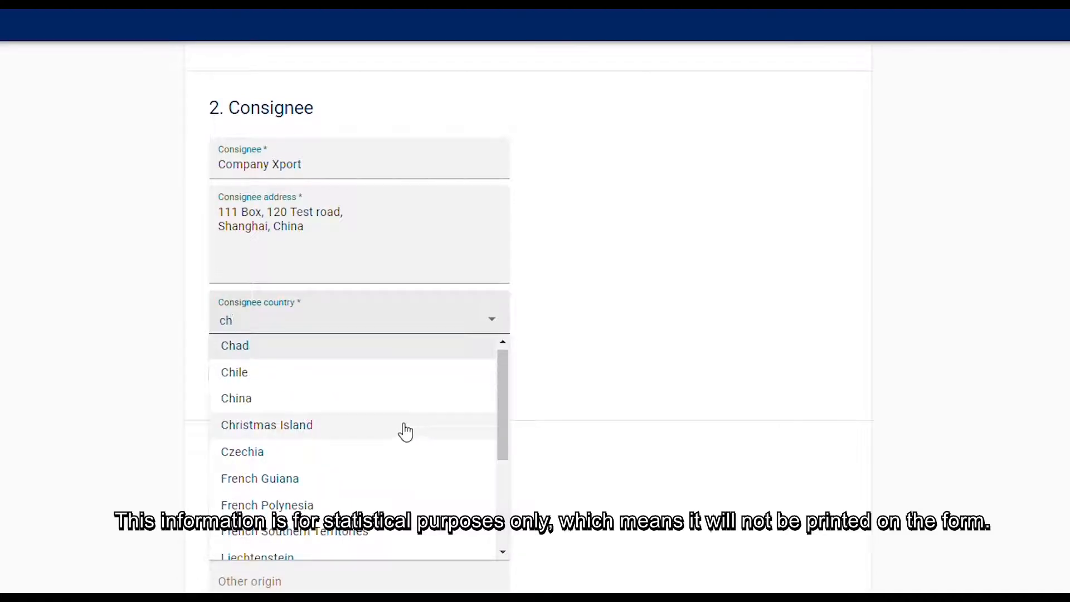
left_click(243, 399)
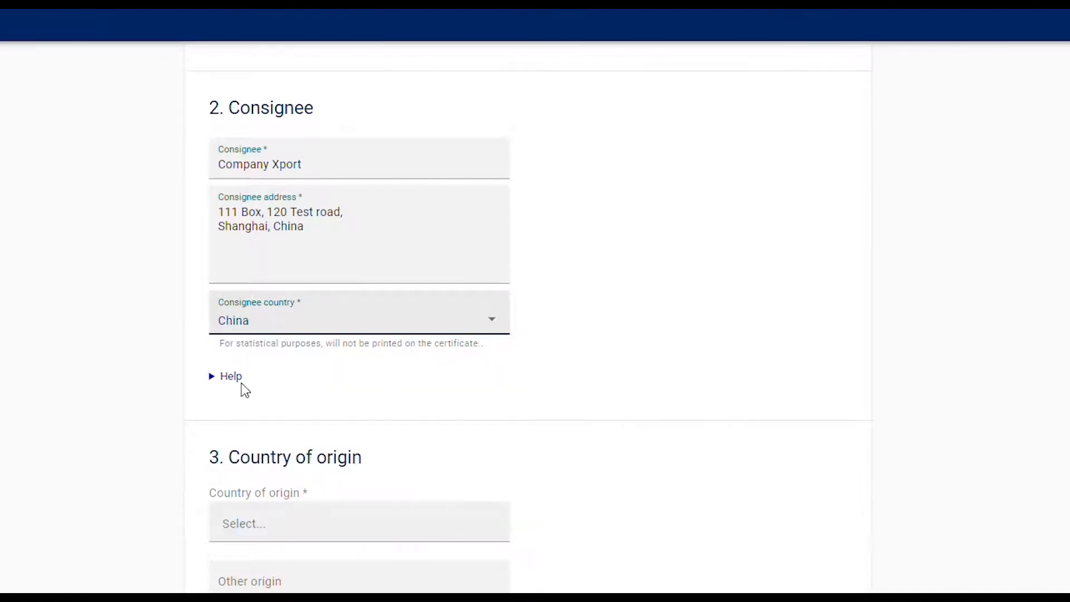
- Expand the help for the Consignee section and read how to handle unknown receivers and differing buyers
left_click(234, 377)
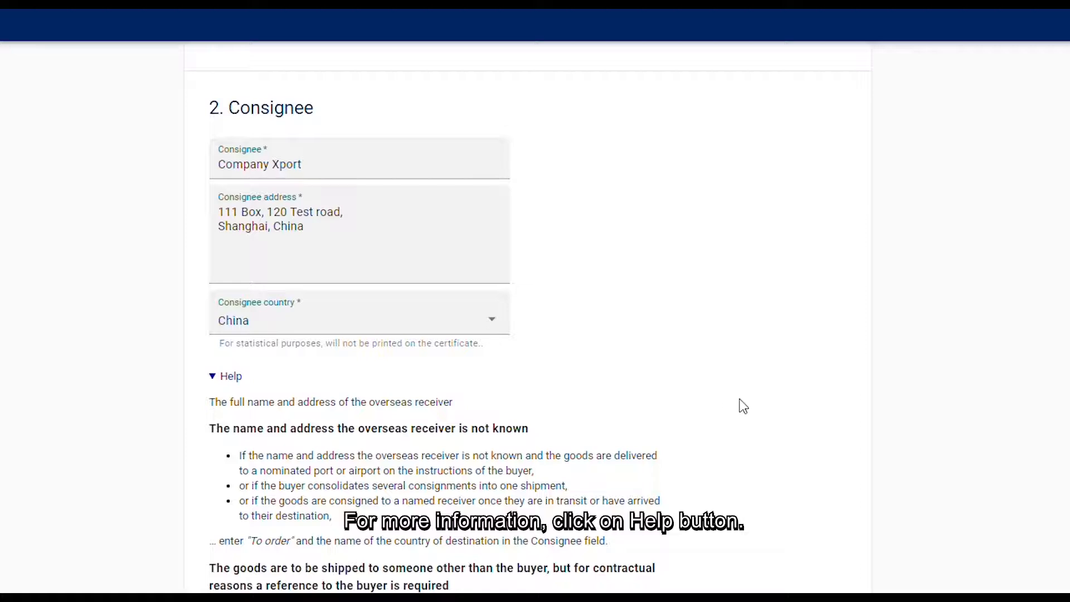
scroll(744, 406, "down", 2)
scroll(743, 406, "down", 2)
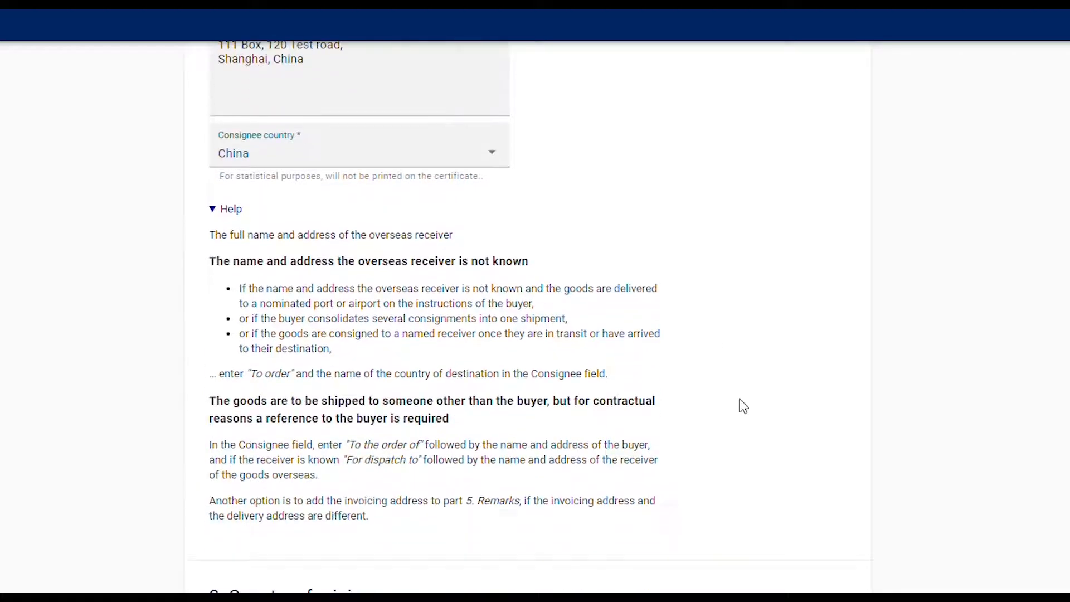
scroll(744, 406, "down", 2)
scroll(743, 406, "down", 2)
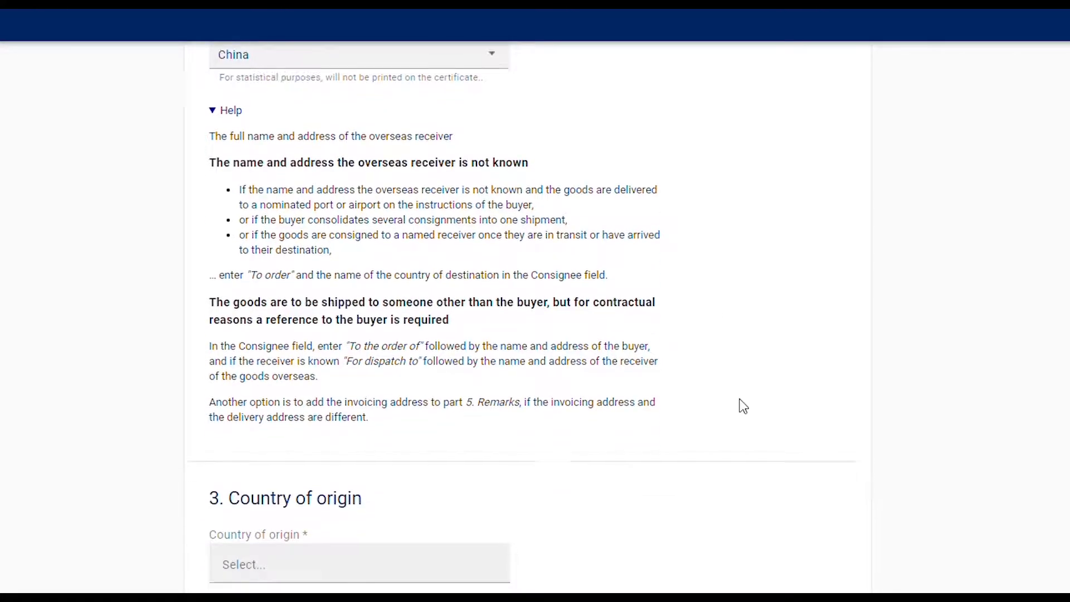
scroll(743, 406, "down", 6)
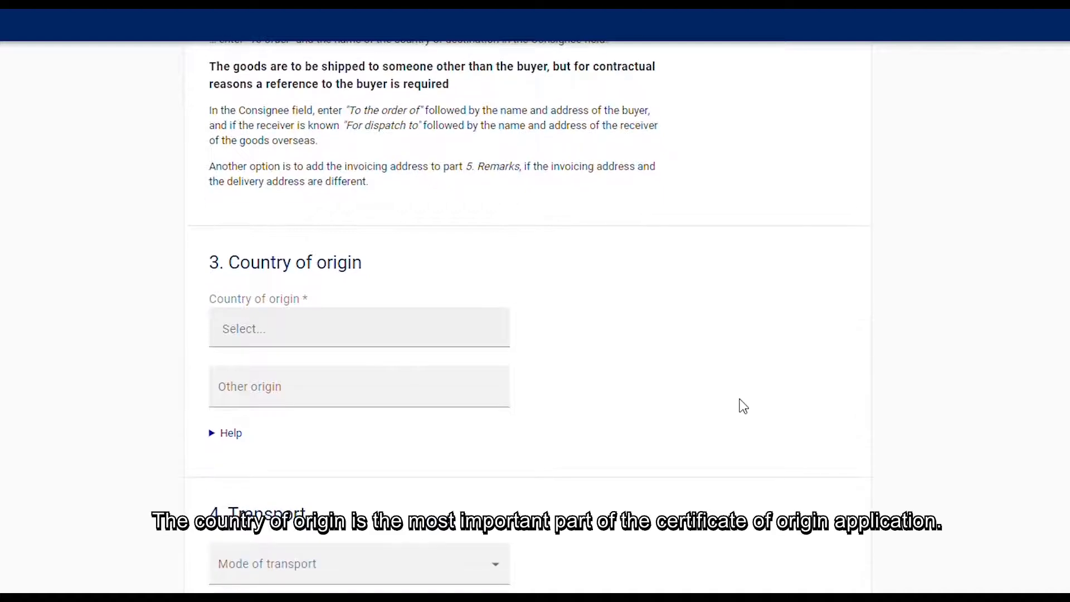
- Choose European Union - Finland and Norway as the countries of origin in section 3
scroll(743, 406, "down", 2)
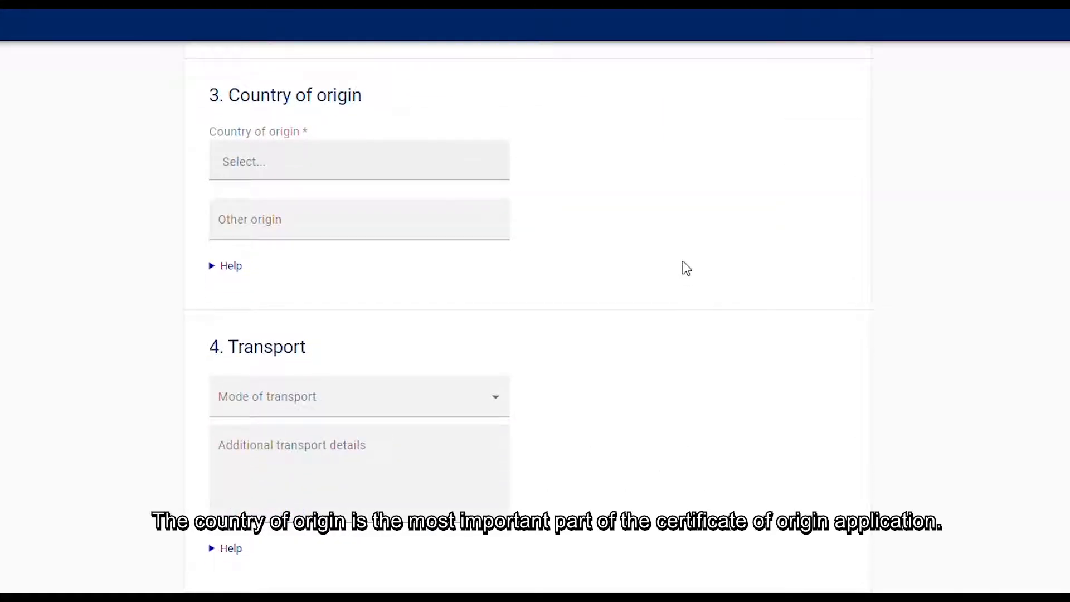
left_click(440, 170)
scroll(377, 279, "down", 4)
left_click(346, 273)
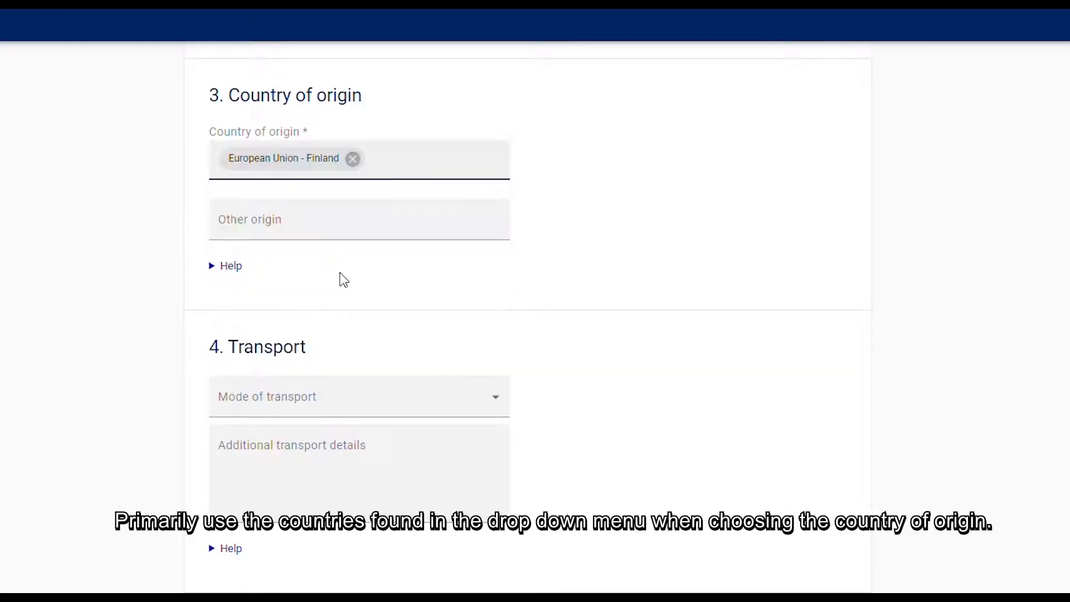
left_click(433, 167)
type("nor")
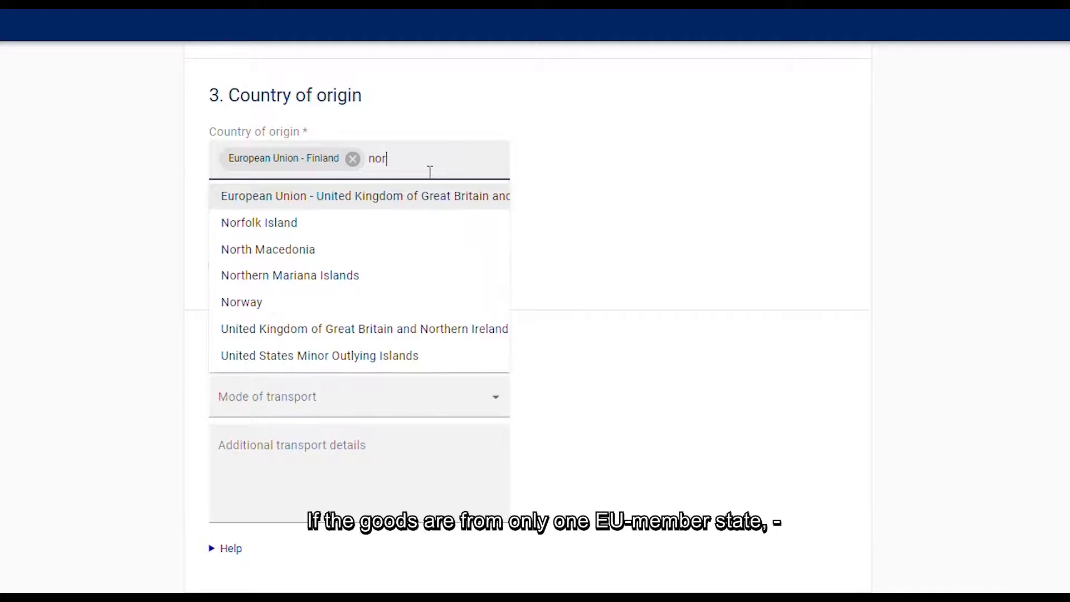
left_click(245, 303)
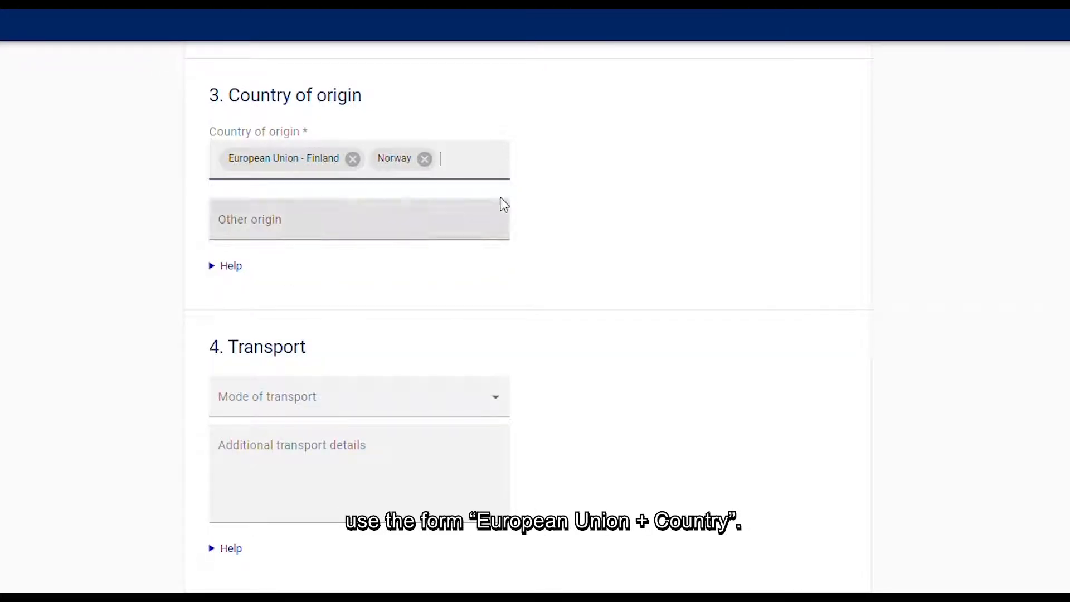
- Replace both selected countries of origin with the single entry European Union
left_click(425, 160)
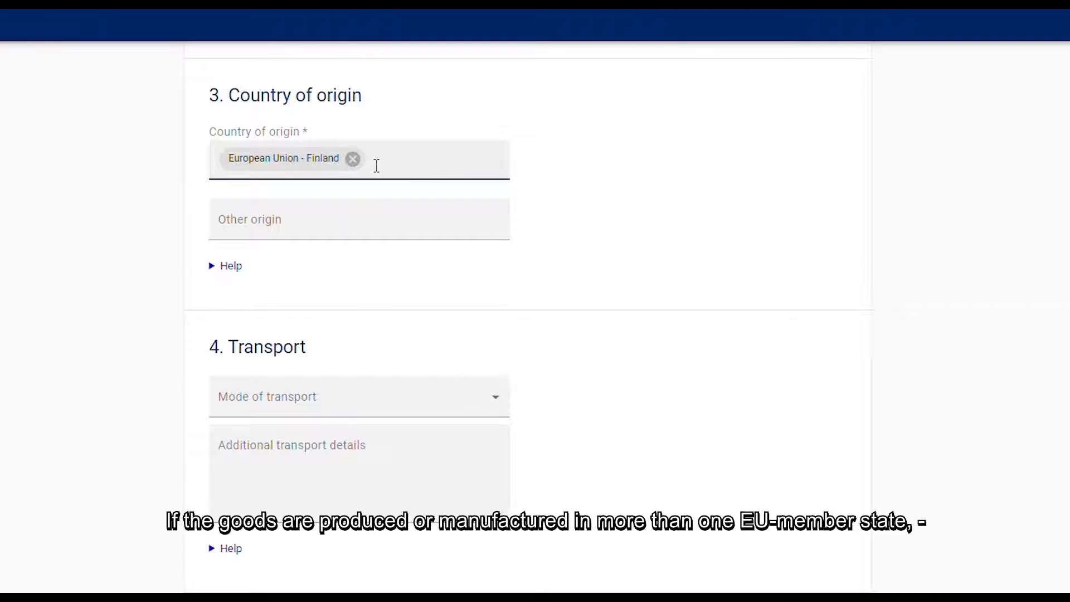
left_click(353, 159)
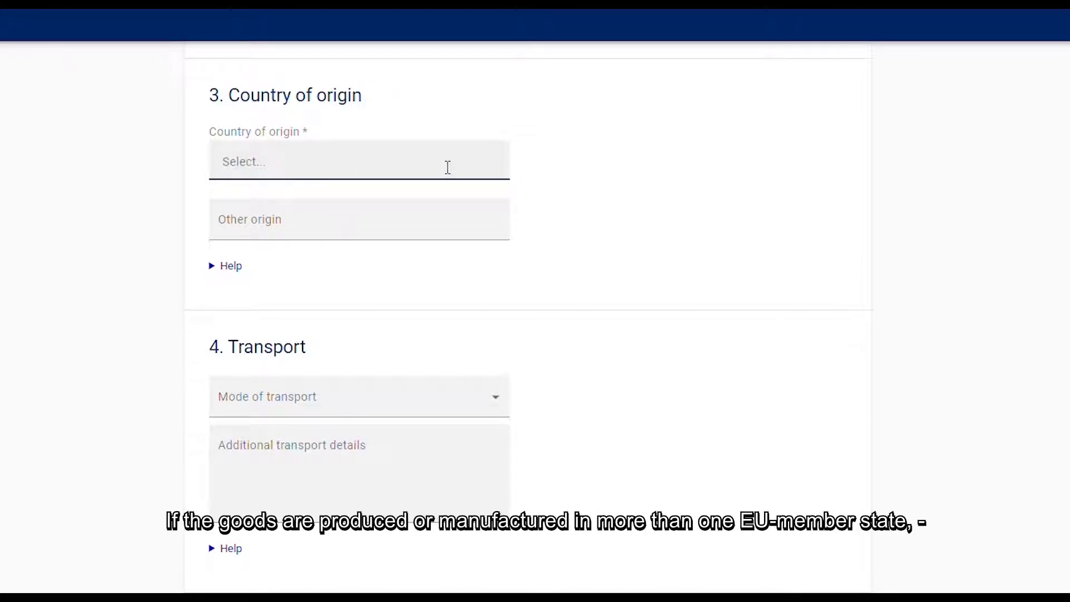
left_click(448, 167)
left_click(308, 204)
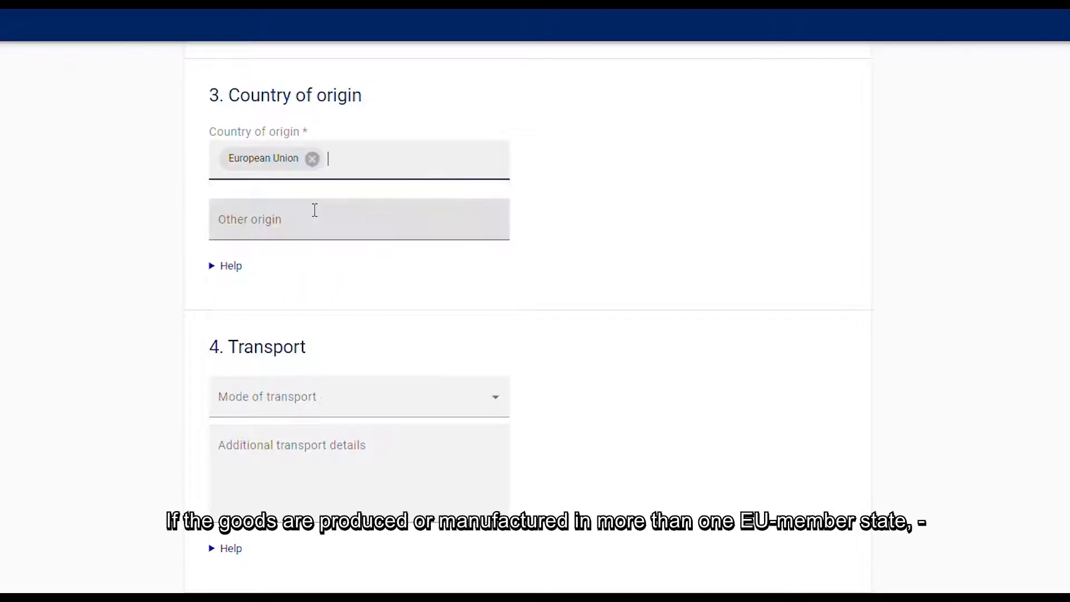
left_click(540, 211)
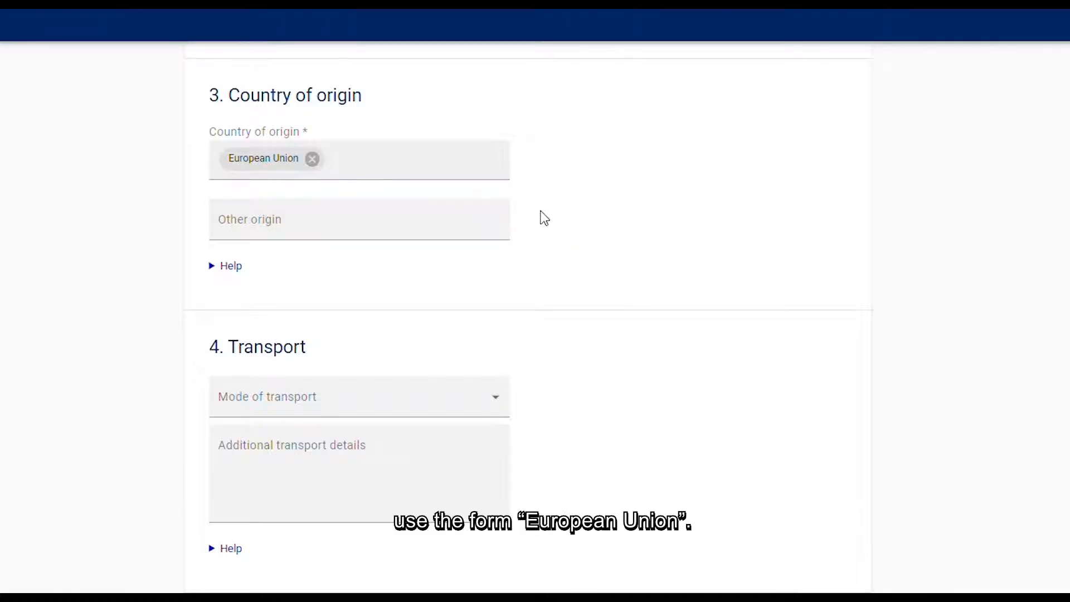
- Remove European Union from the country of origin and enter "As shown in box 6" as the other origin
left_click(313, 159)
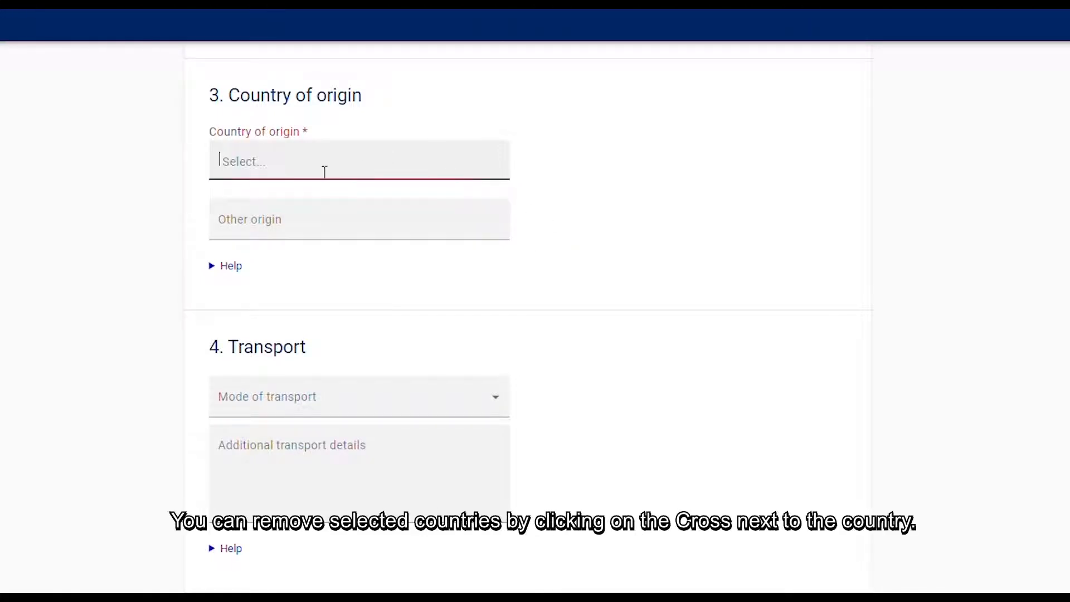
left_click(328, 217)
type("A")
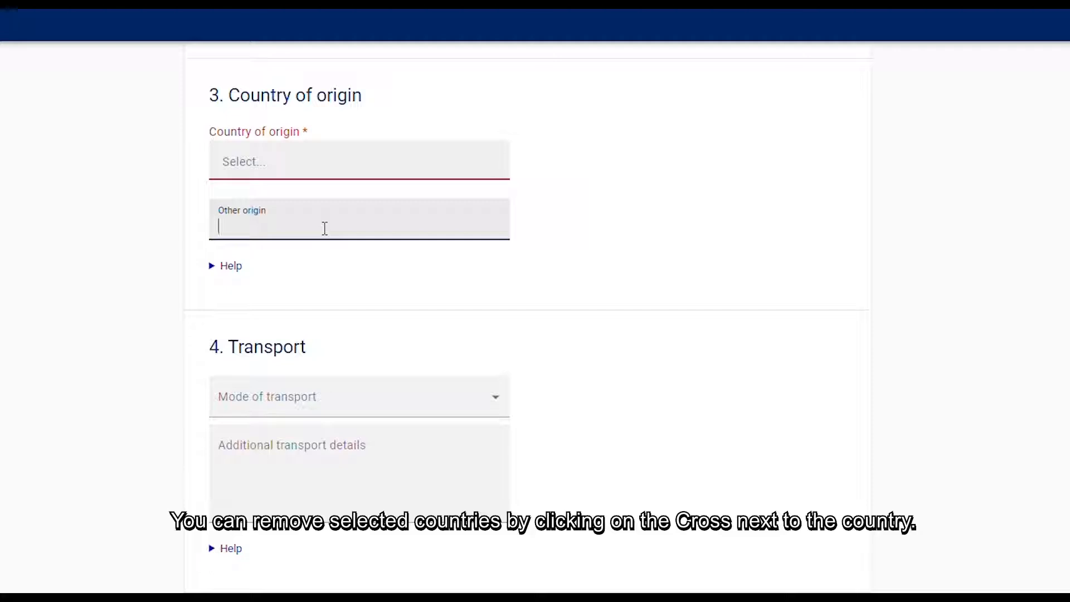
type("s shown ")
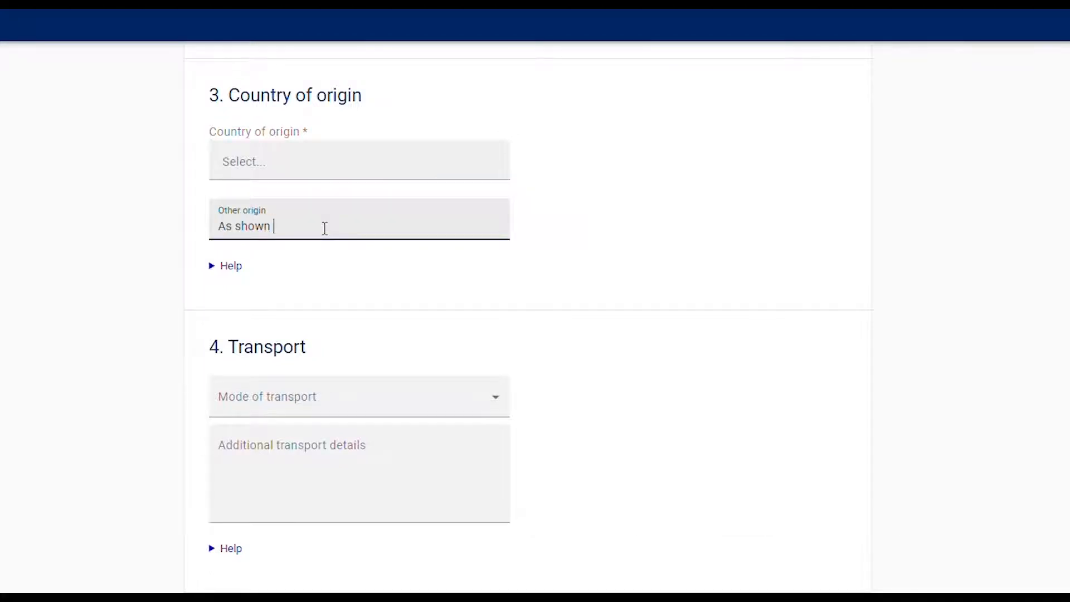
type("in box ")
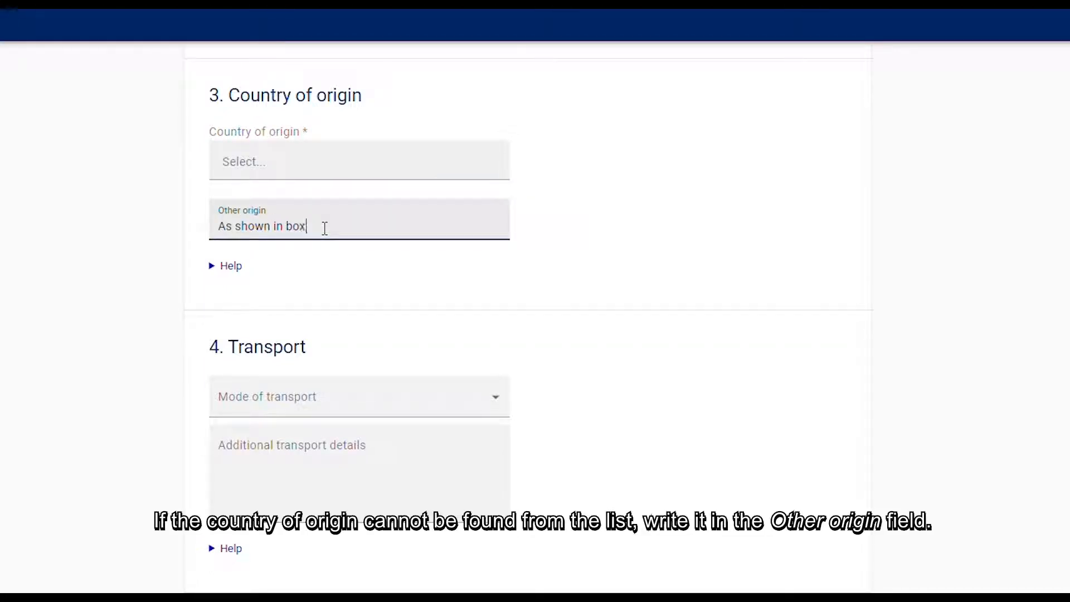
type("6")
left_click(568, 376)
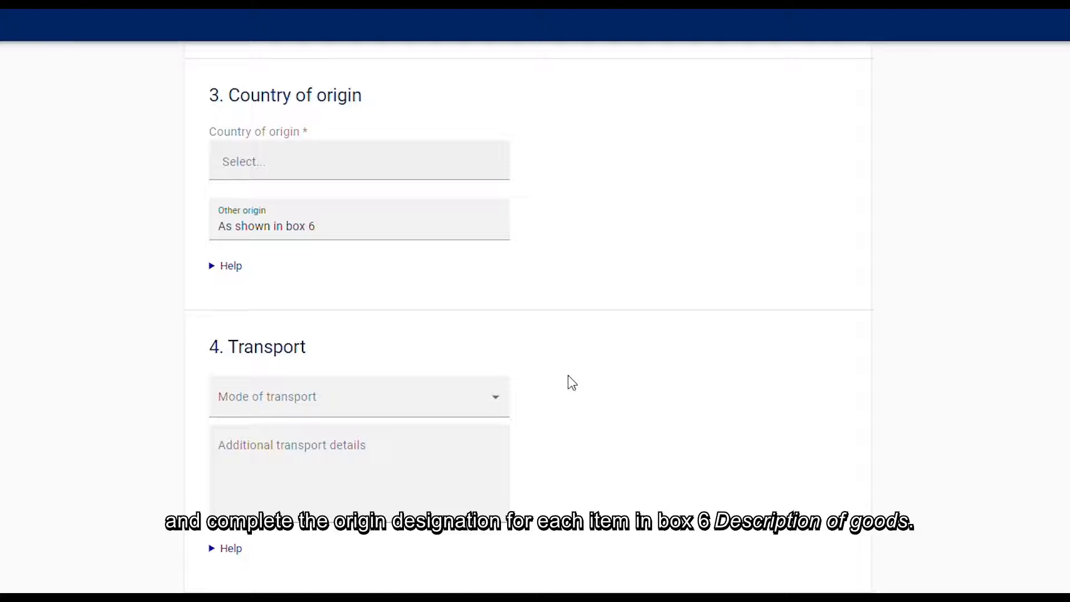
- Review the available modes of transport in section 4 and leave the list without choosing one
scroll(573, 383, "down", 5)
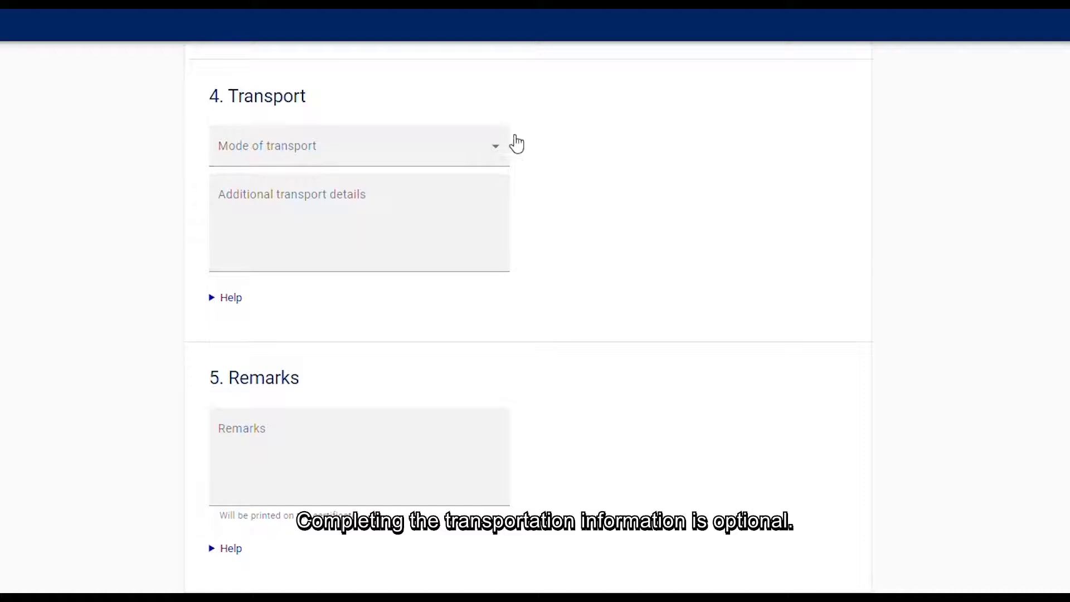
left_click(499, 146)
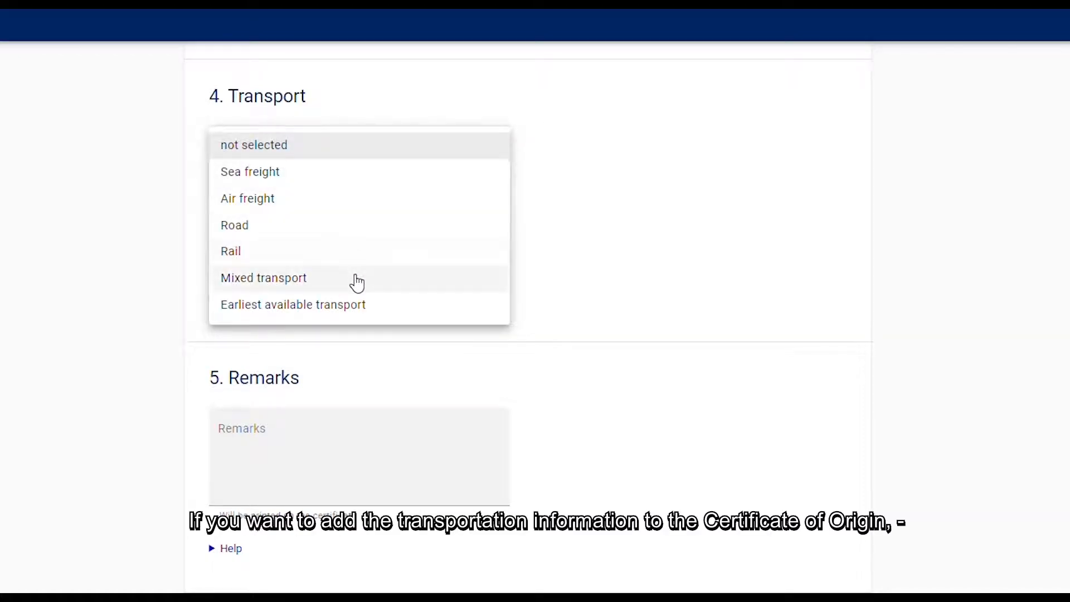
left_click(573, 285)
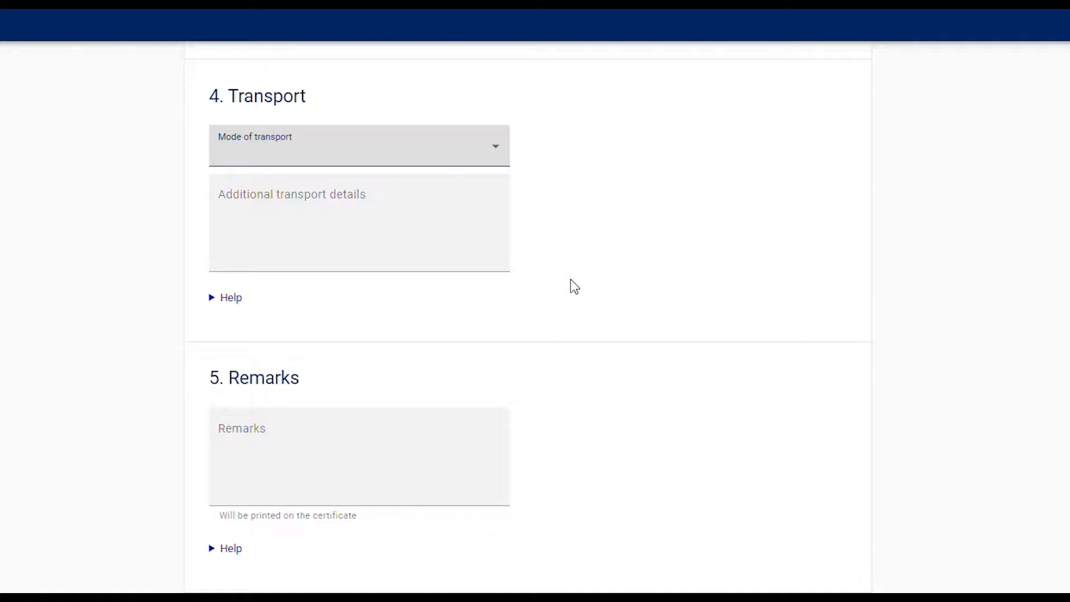
scroll(550, 359, "down", 3)
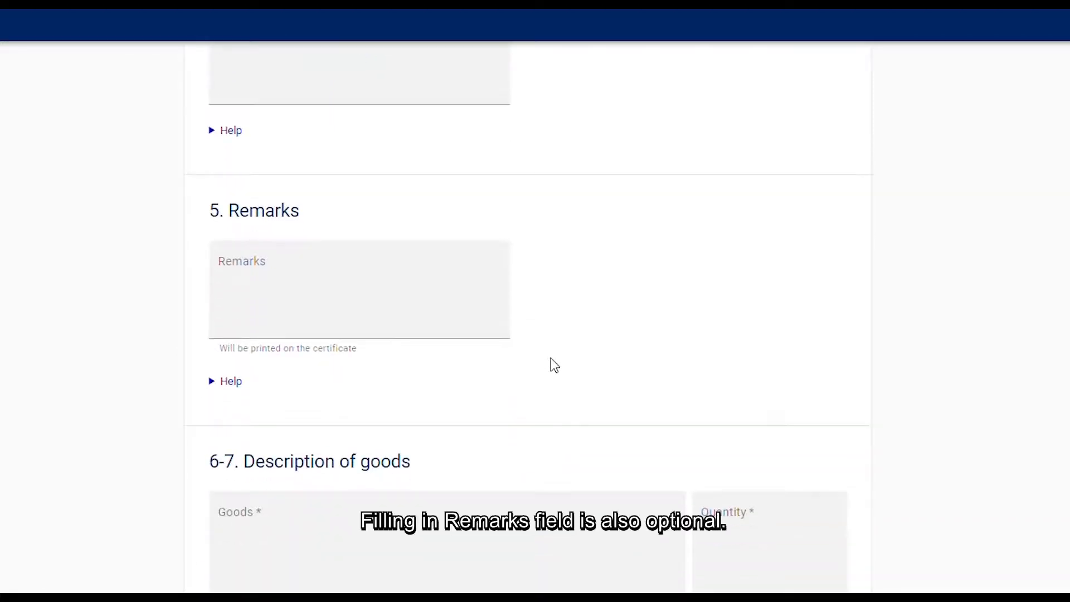
left_click(478, 217)
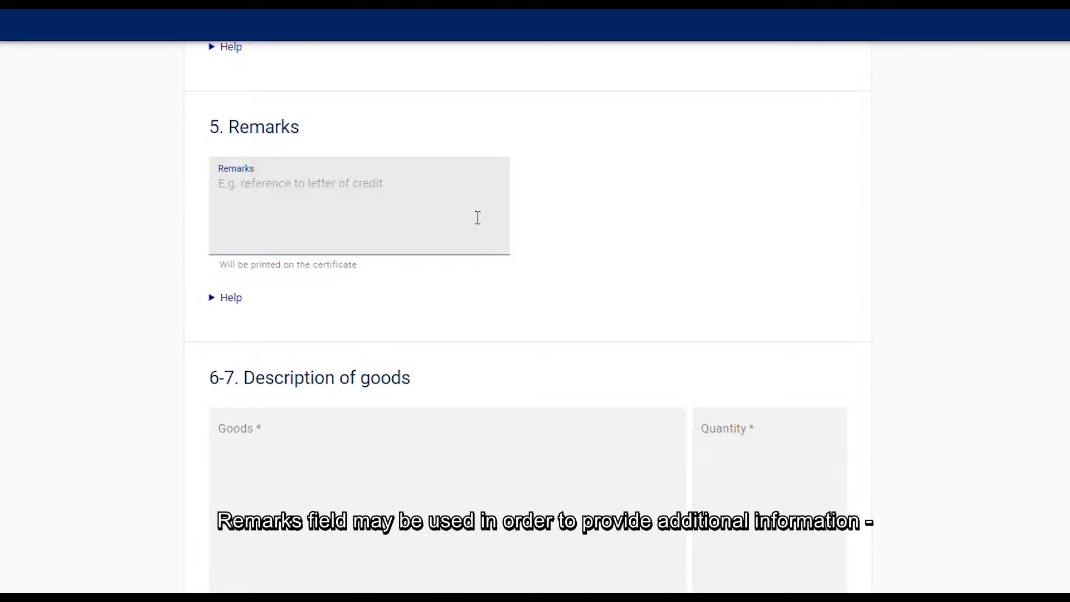
left_click(527, 254)
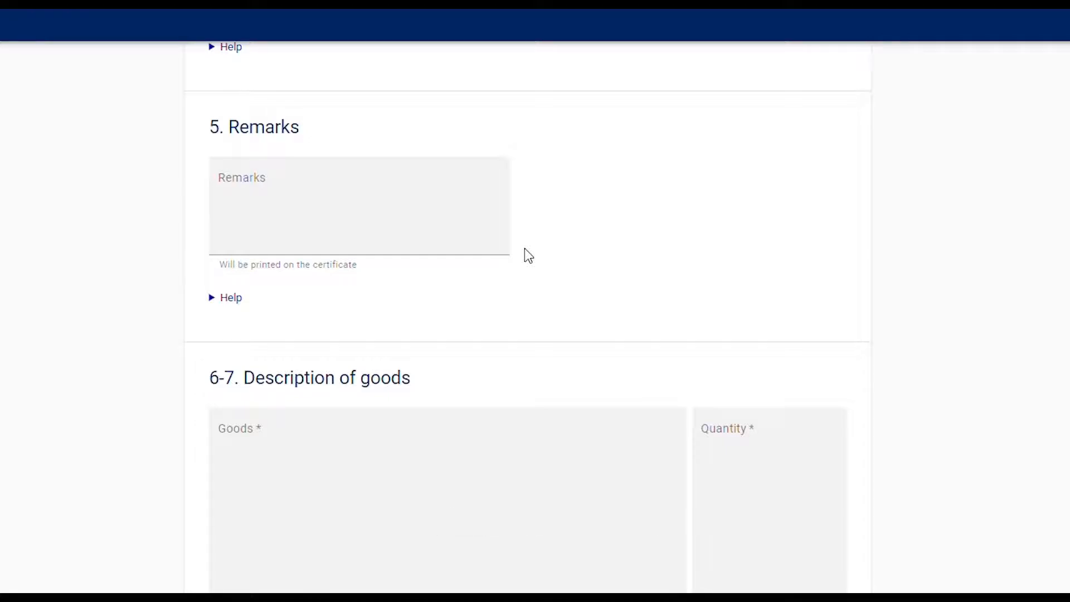
- Enter "Machine XXX-Y" and "Machine AAA-B" on separate lines as the goods in section 6-7
scroll(524, 249, "down", 3)
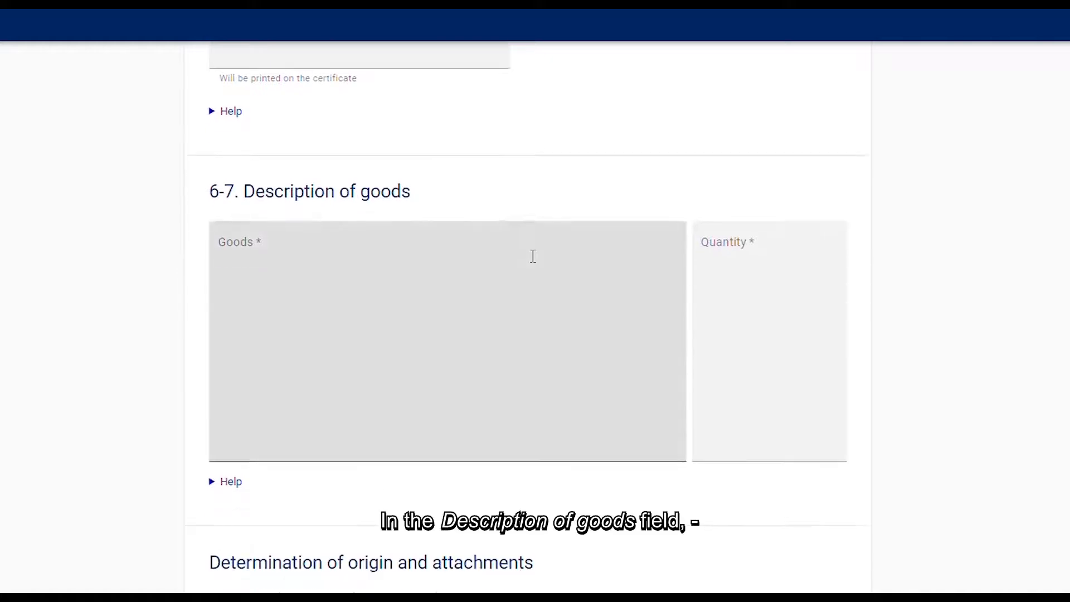
scroll(533, 256, "down", 1)
left_click(313, 256)
type("Machine XXX-Y")
key("Return")
type("Machine ")
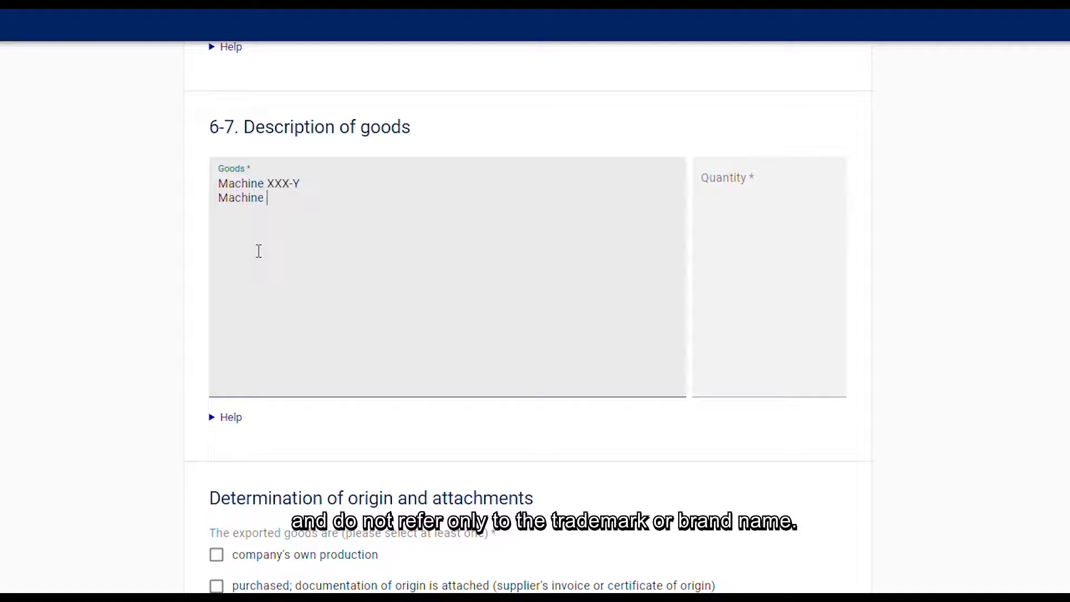
type("AAA-B")
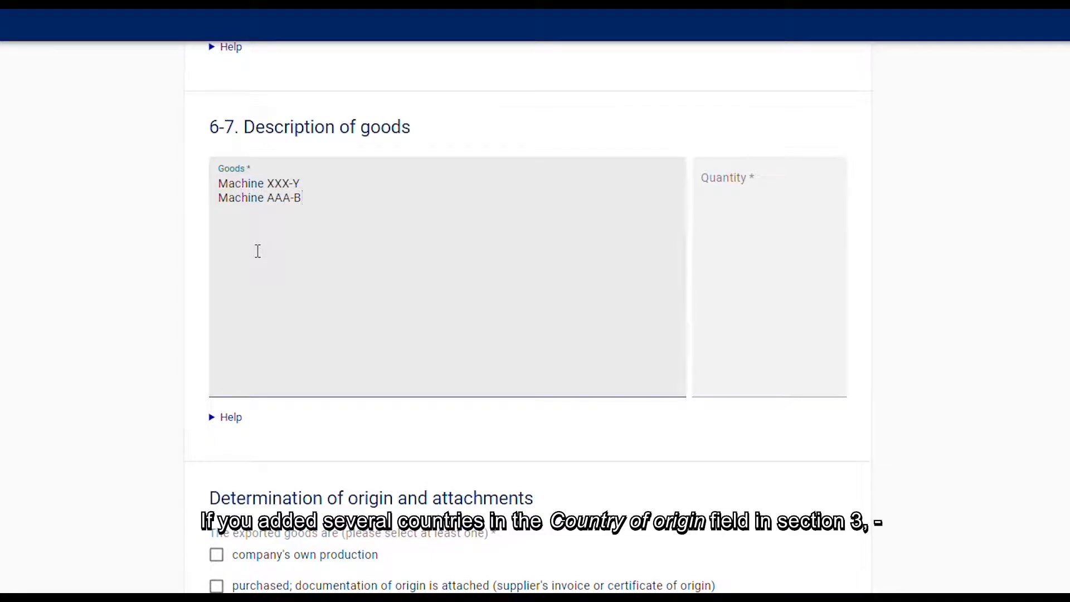
- Add the origin code FI after Machine XXX-Y and NO after Machine AAA-B in the goods description
left_click(384, 194)
type("Fl")
left_click(385, 194)
type("NO")
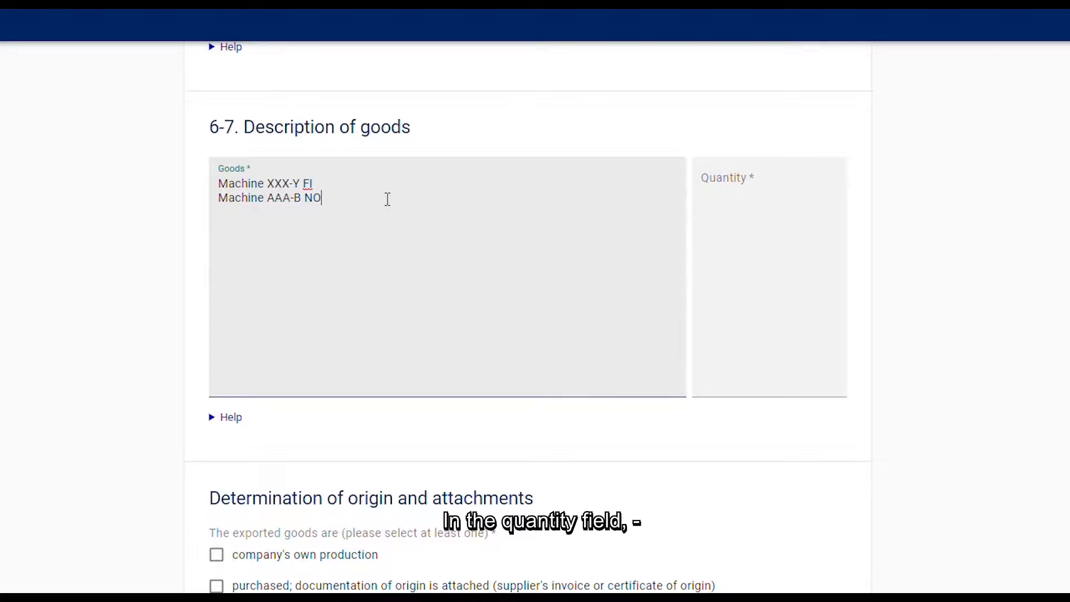
- Enter the quantity of the goods as "100 kg net" and "120 kg gross" on two lines
left_click(725, 210)
type("100")
type("kg net")
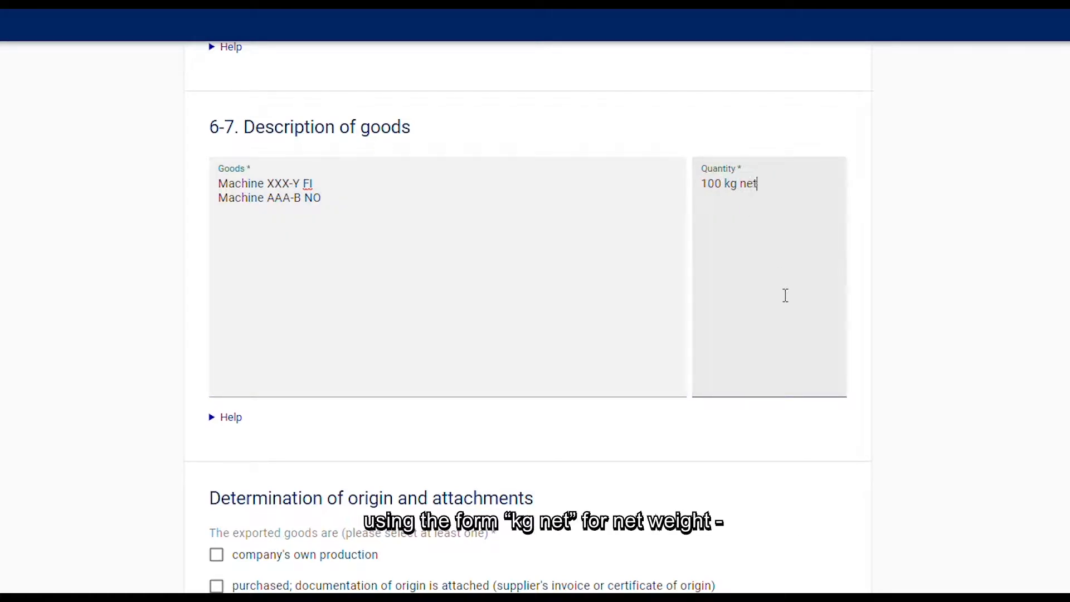
key("Return")
type("120 kg gross")
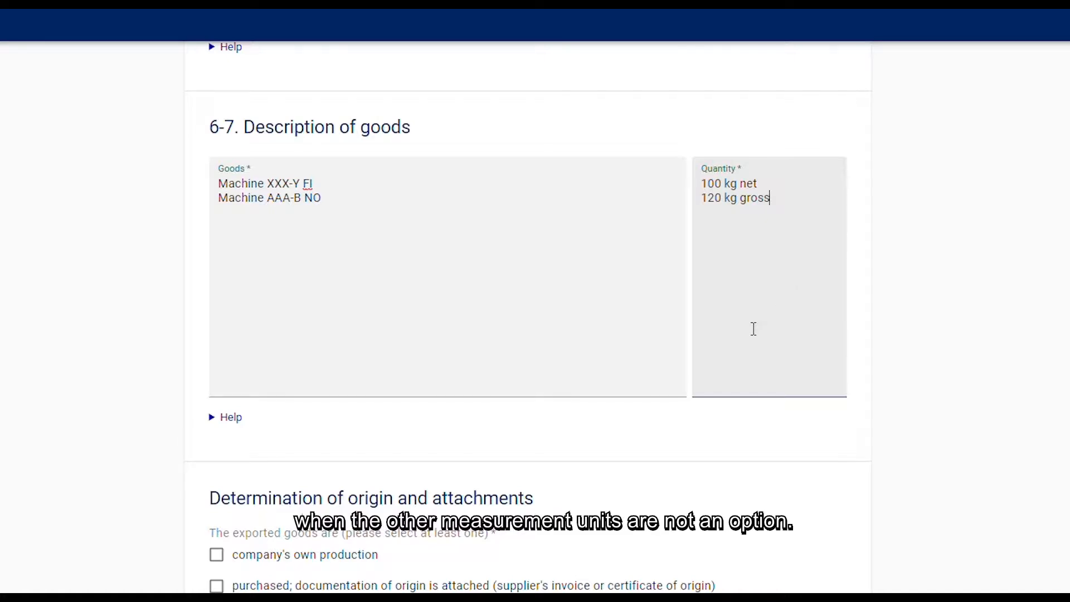
- Declare the exported goods as the company's own production and attach Invoice 12345.pdf
scroll(814, 486, "down", 2)
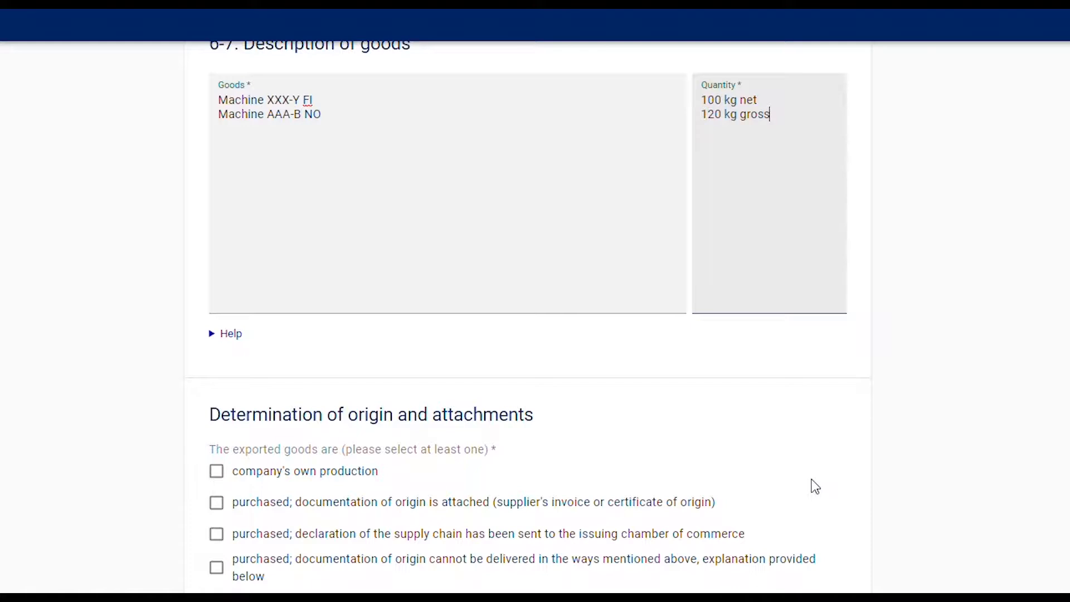
scroll(781, 480, "down", 3)
scroll(781, 479, "down", 3)
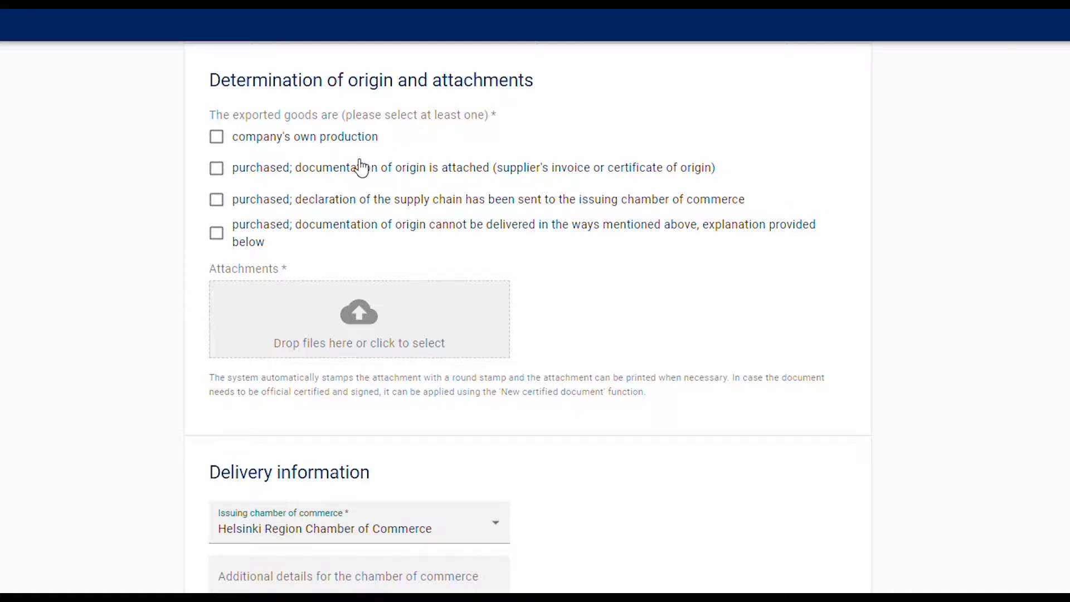
left_click(218, 139)
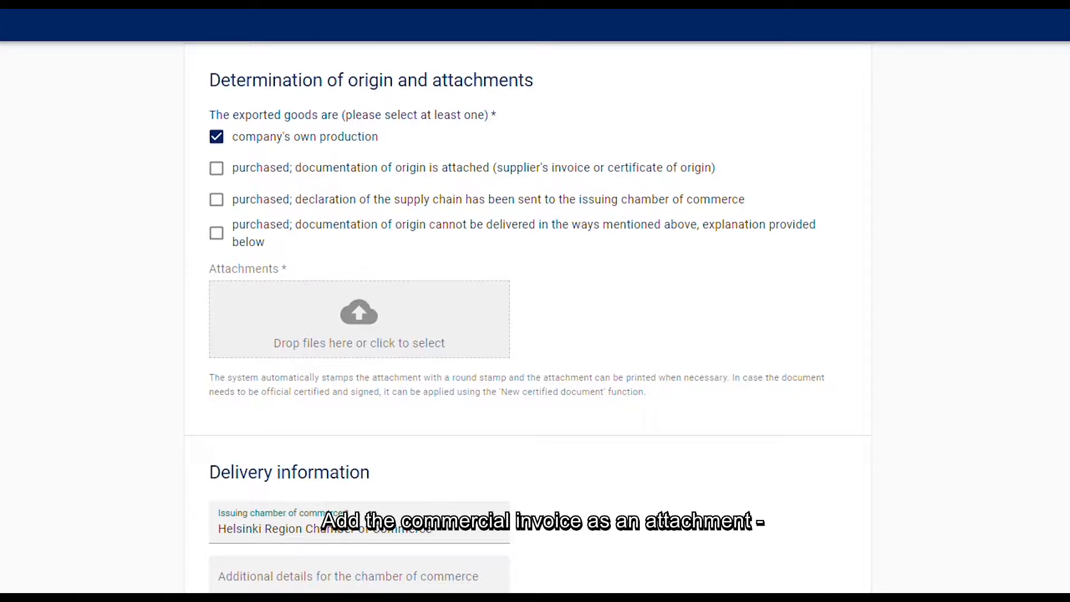
left_click_drag(31, 346, 323, 355)
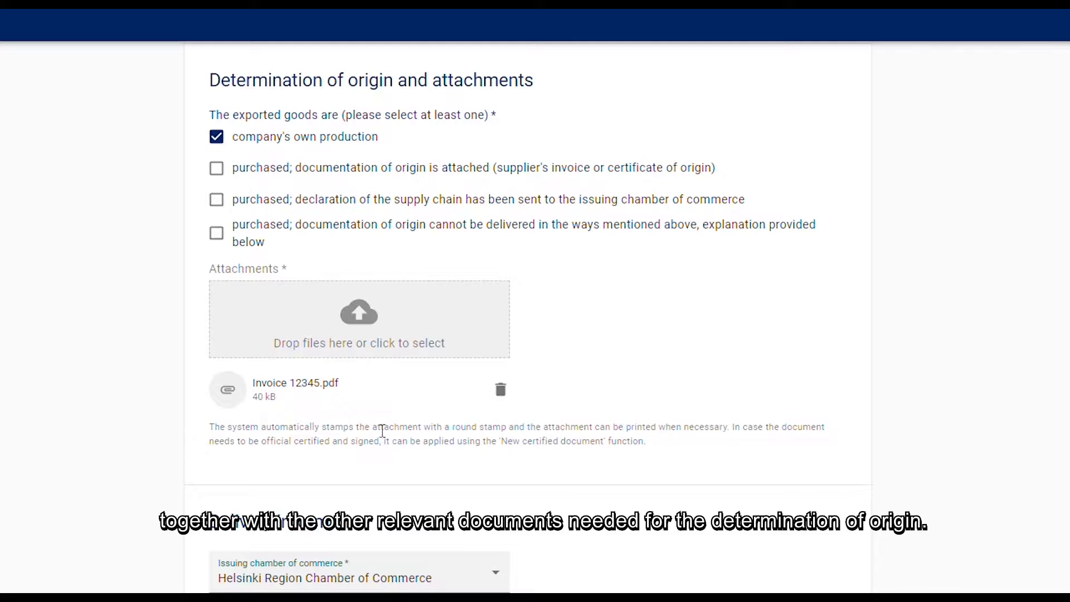
left_click_drag(326, 403, 245, 382)
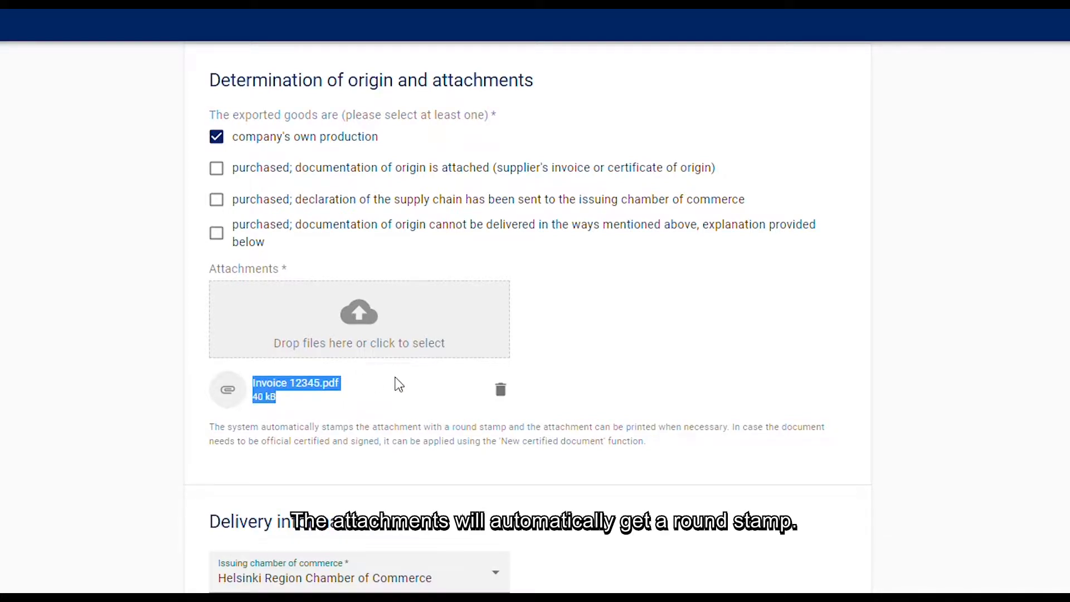
- Choose Mail as the delivery method and request manual stamping of the certificate
scroll(552, 512, "down", 2)
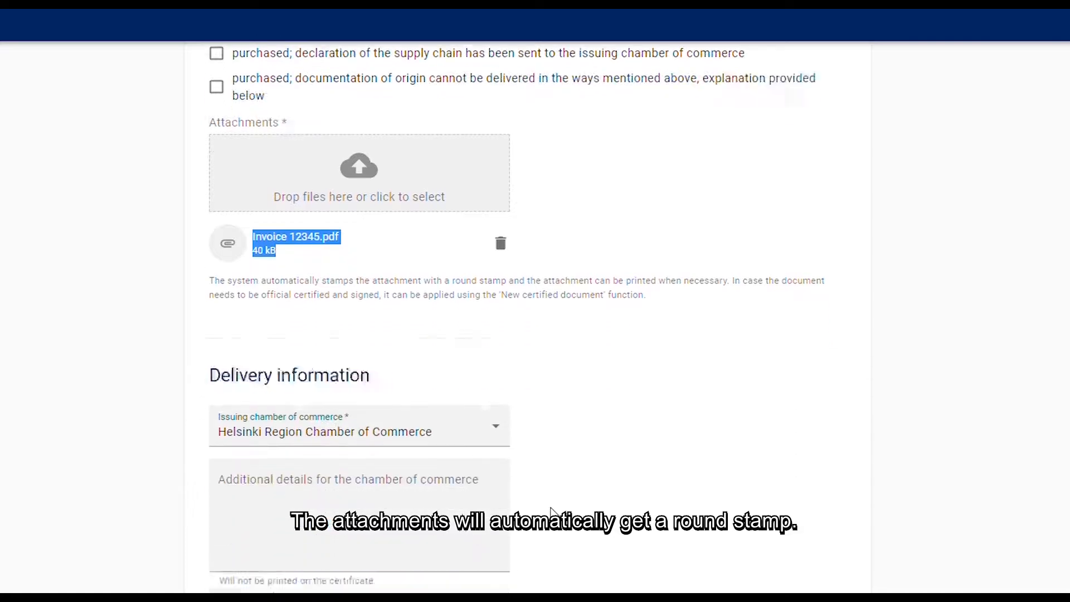
scroll(551, 511, "down", 5)
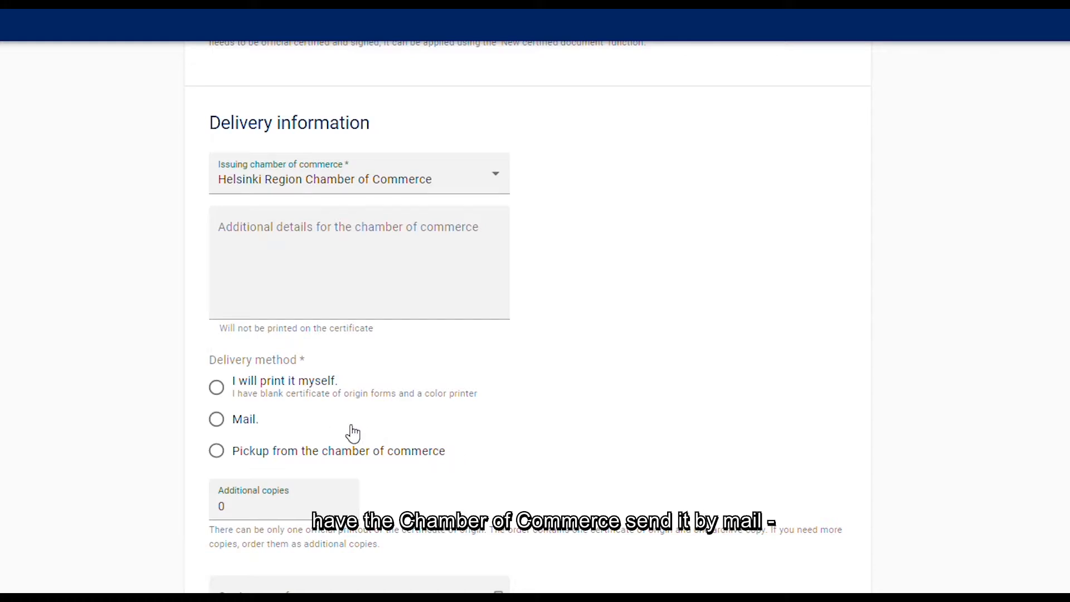
left_click(223, 419)
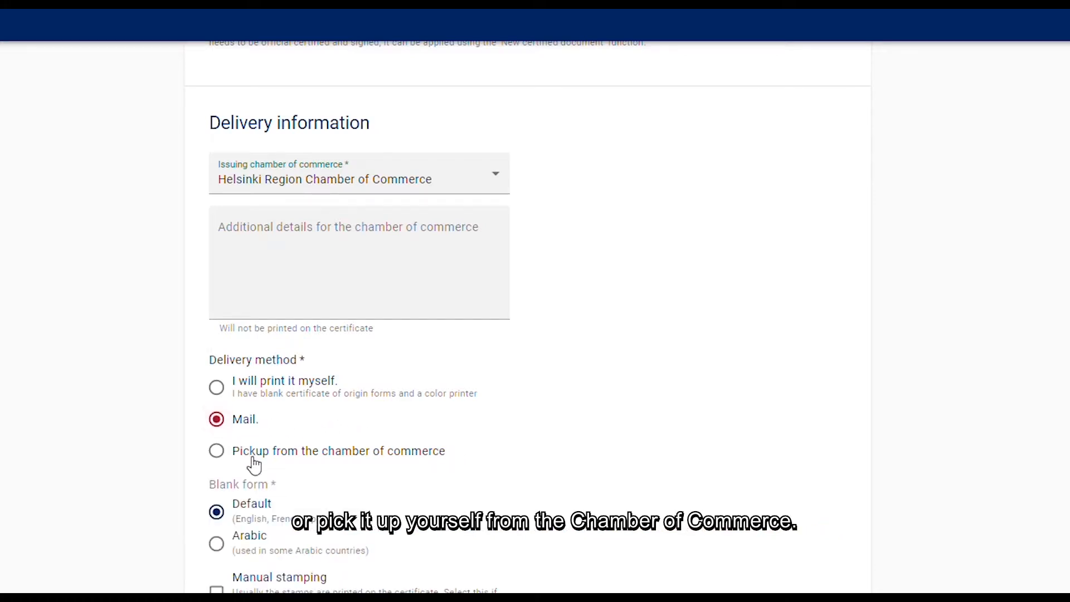
scroll(270, 473, "down", 1)
scroll(219, 460, "down", 1)
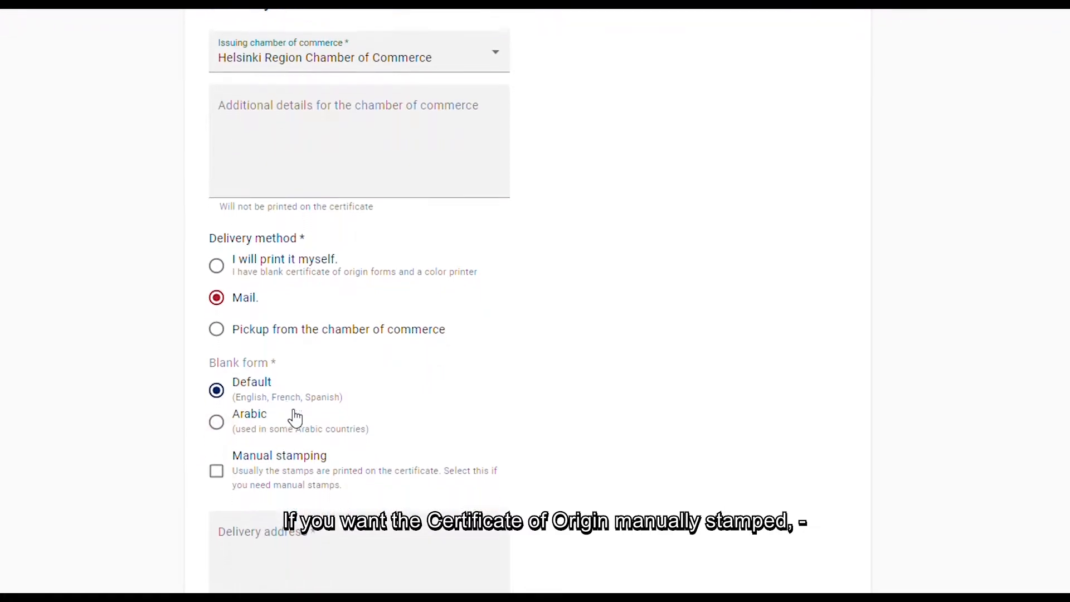
left_click(216, 465)
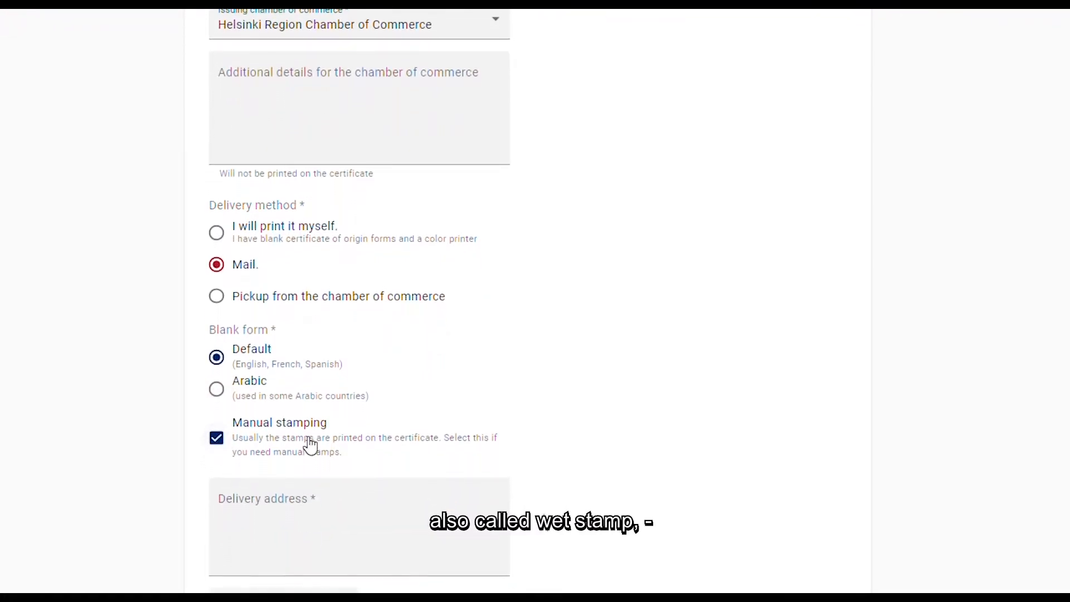
scroll(359, 477, "down", 1)
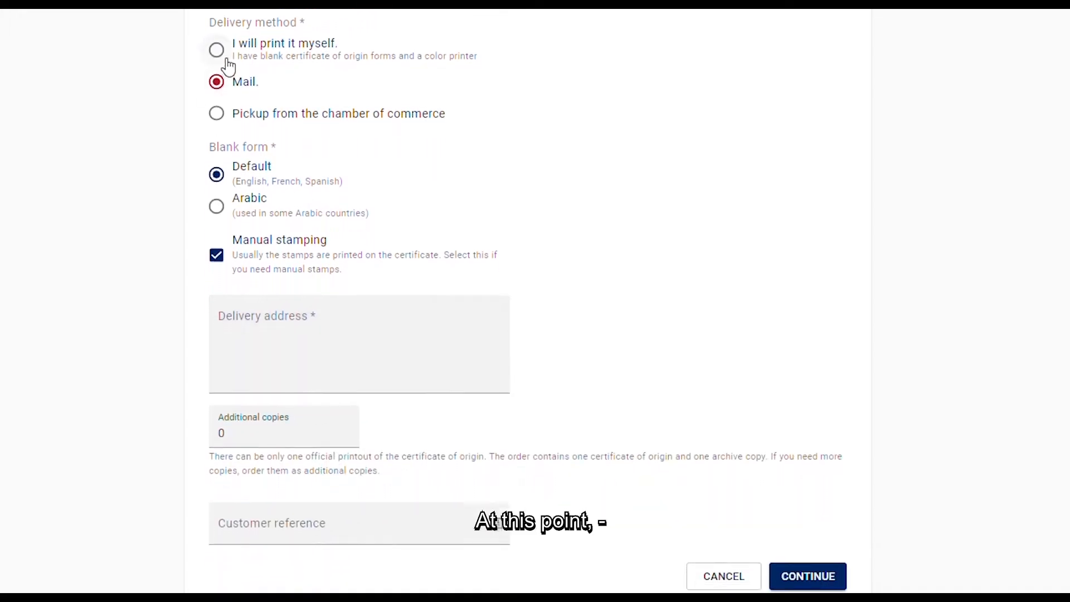
- Set the delivery method to "I will print it myself" and order 3 additional copies
left_click(222, 46)
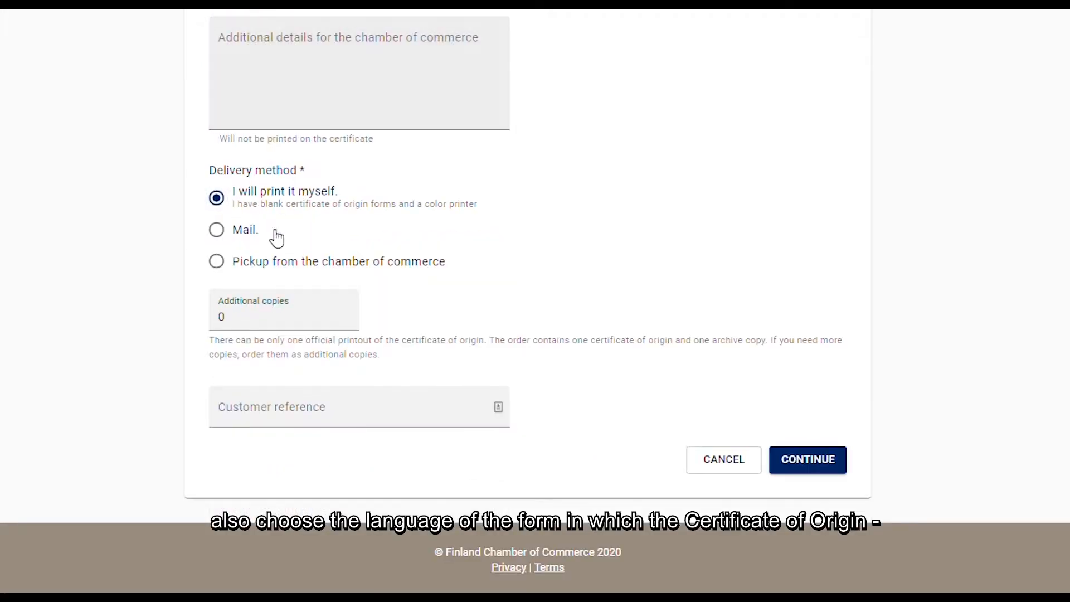
left_click(347, 314)
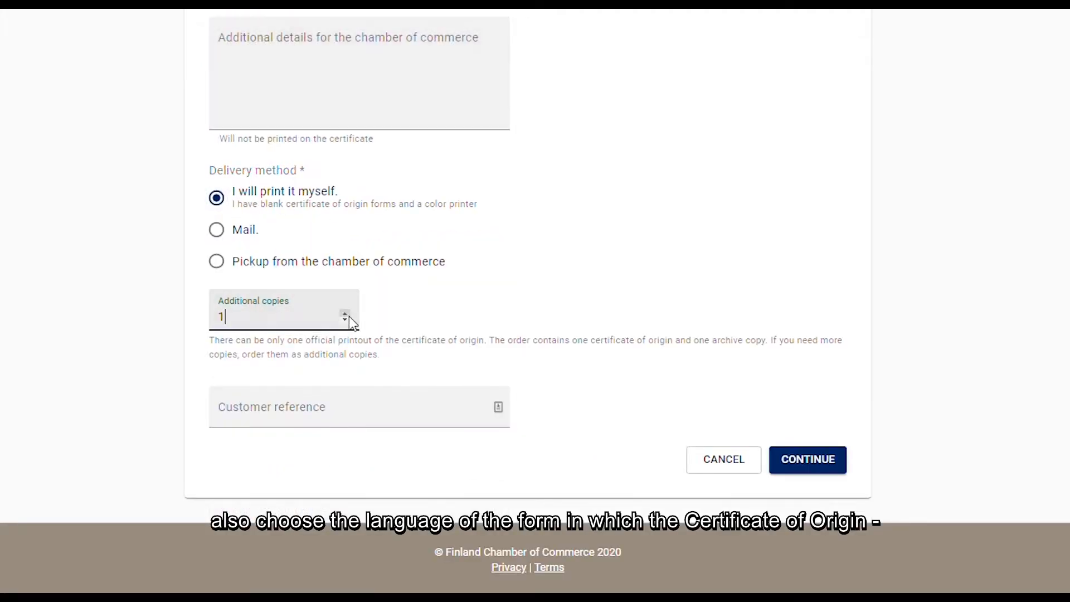
left_click(347, 314)
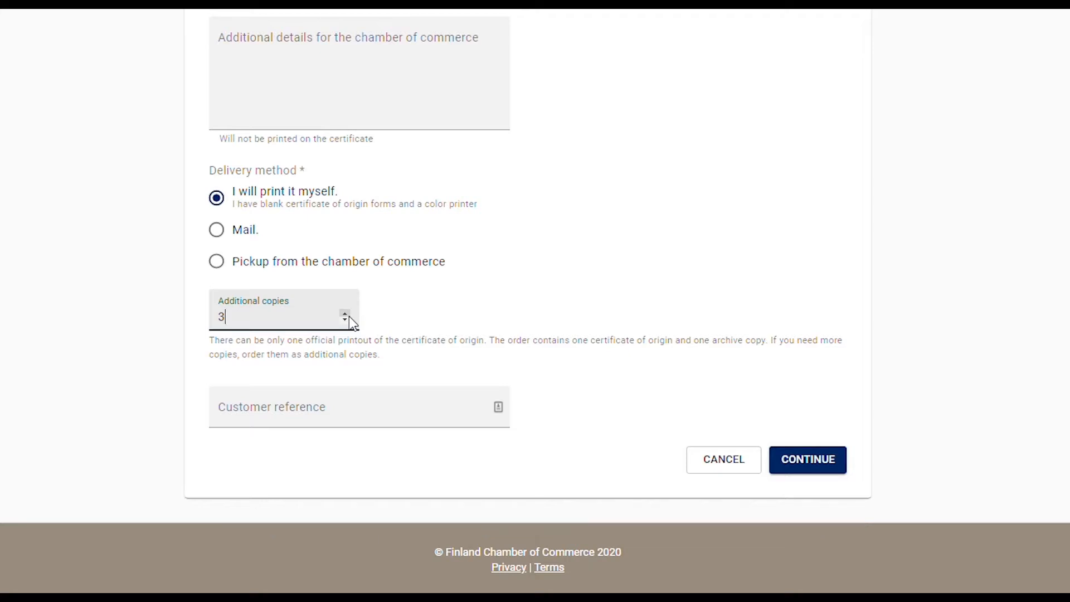
- Enter FIMachineNO as the customer reference and continue to the application preview
left_click(409, 414)
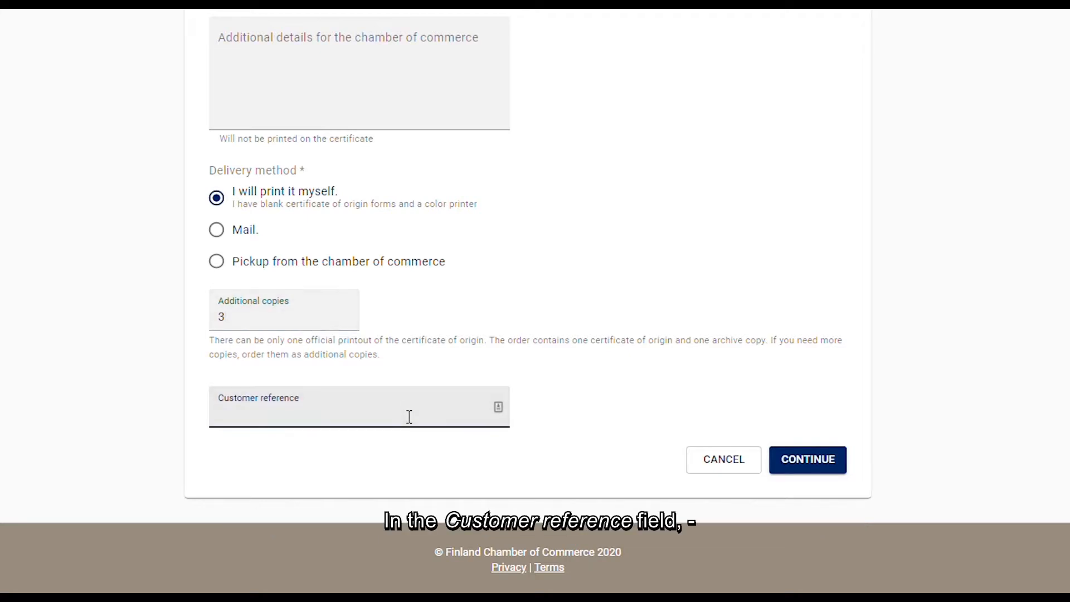
type("FlMachine")
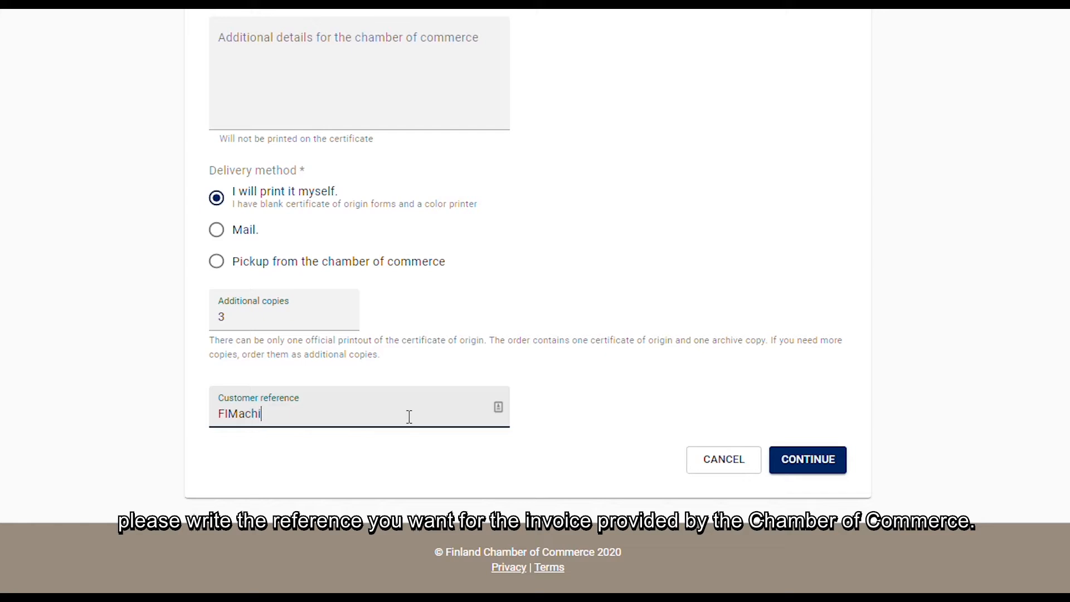
type("NO")
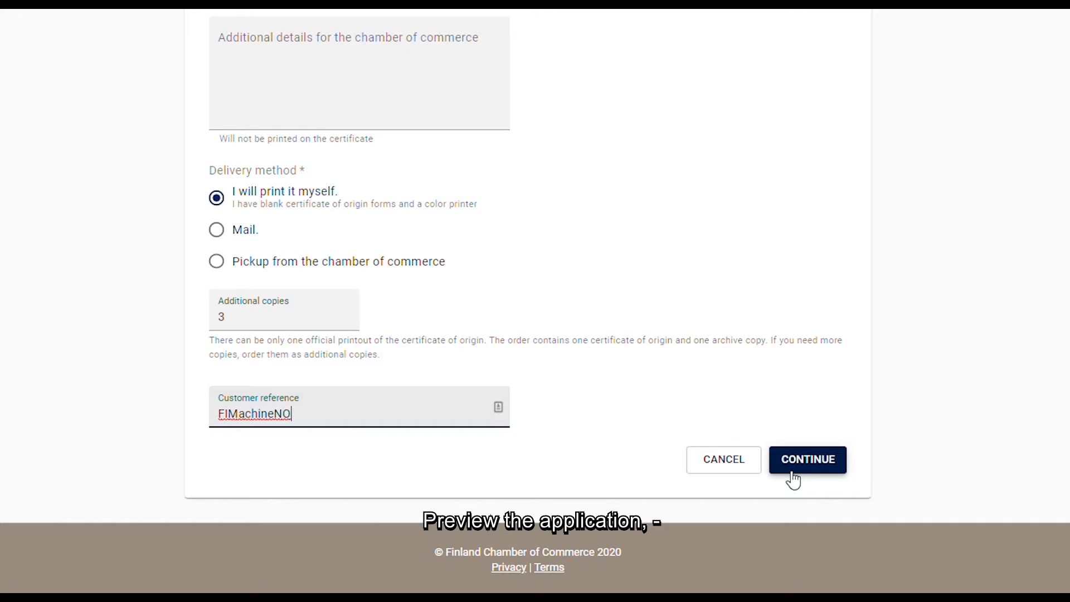
left_click(793, 480)
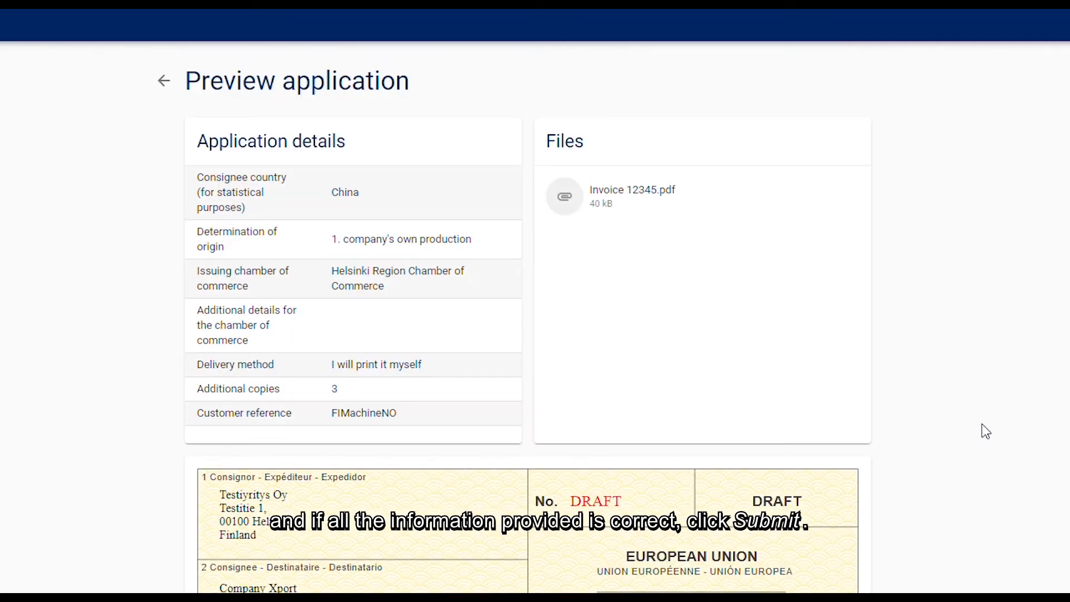
- Check the previewed application details and draft certificate through to the end, and submit the application
scroll(986, 431, "down", 4)
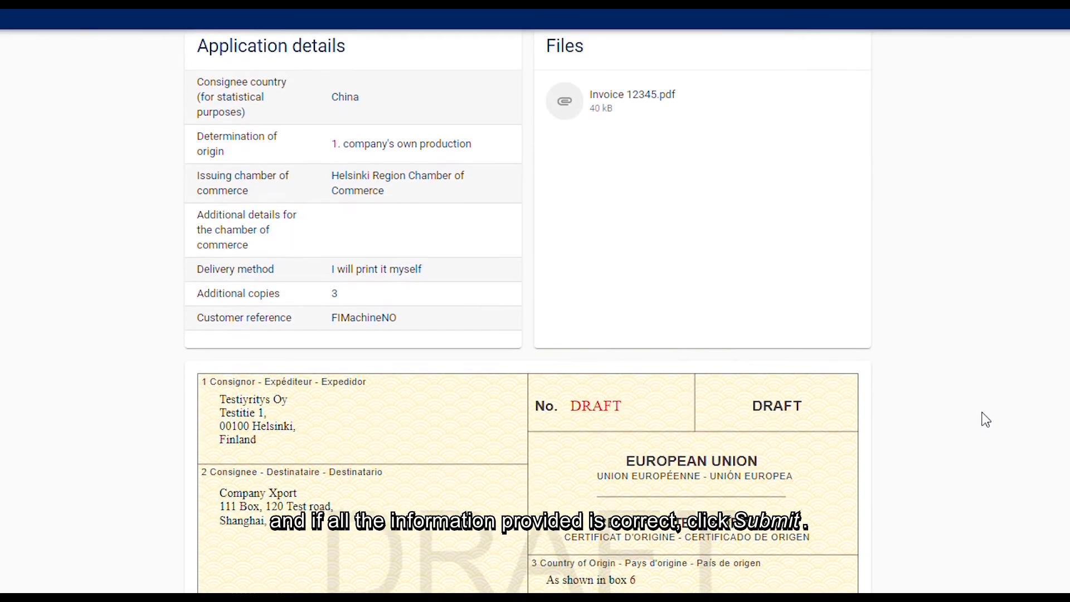
scroll(985, 344, "down", 10)
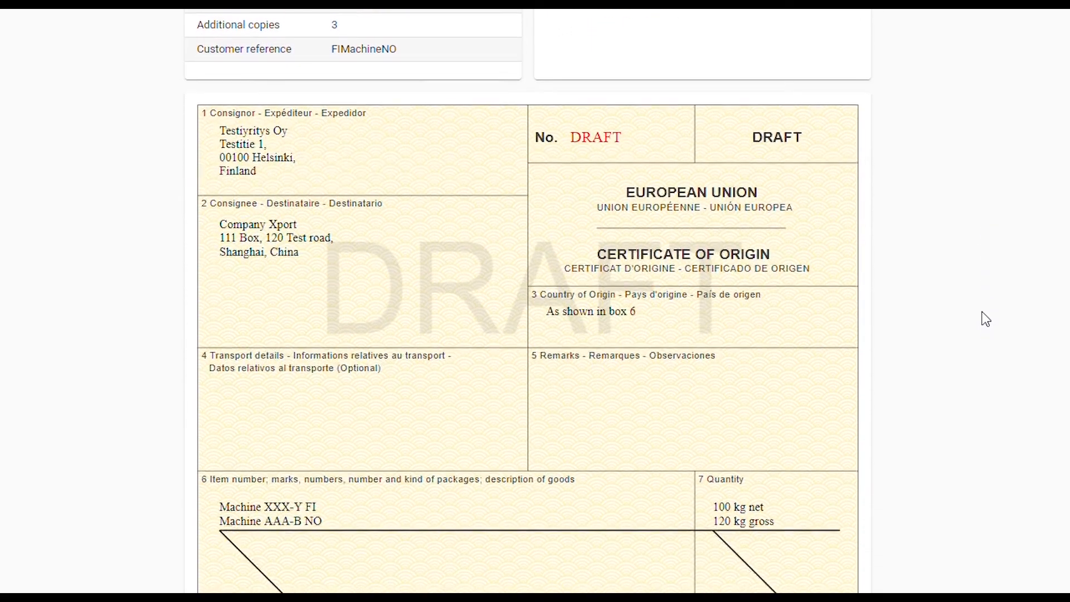
scroll(985, 245, "down", 5)
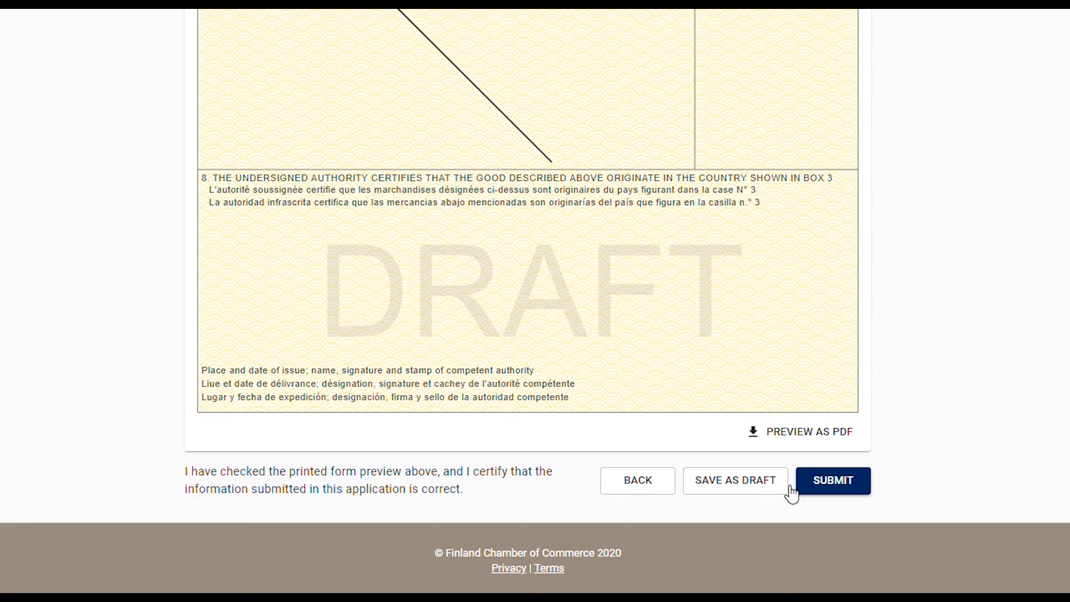
left_click(819, 490)
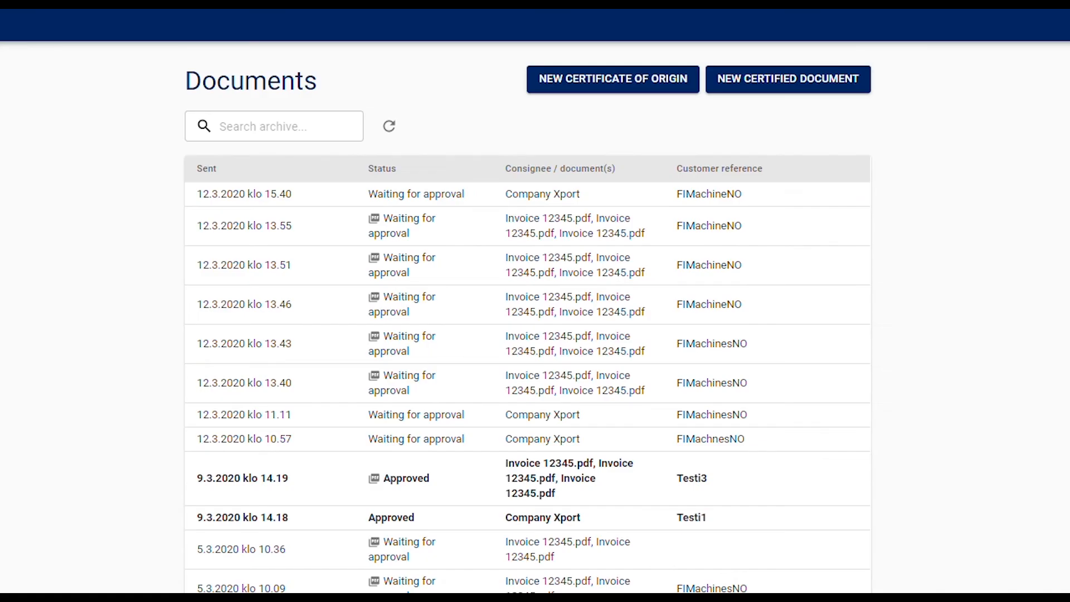